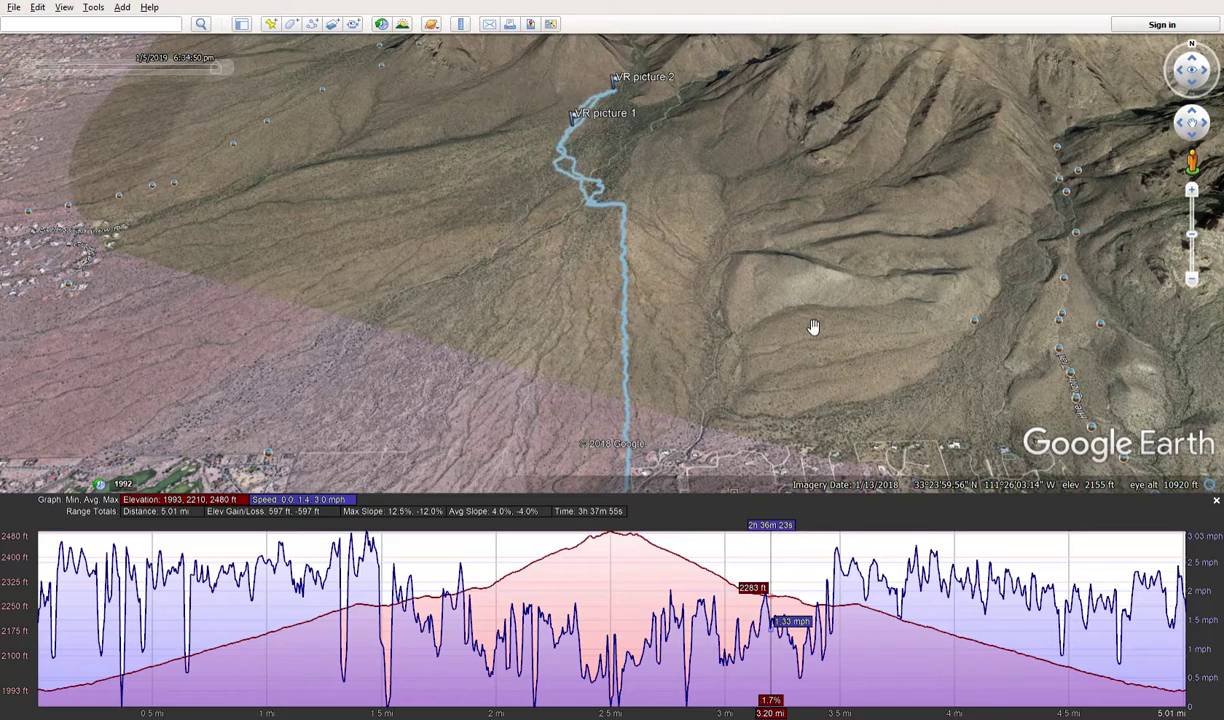
Step: Examine the hiking track's full extent and the Points start marker at its southern end beside the neighbourhood road
scroll(813, 327, "down", 1)
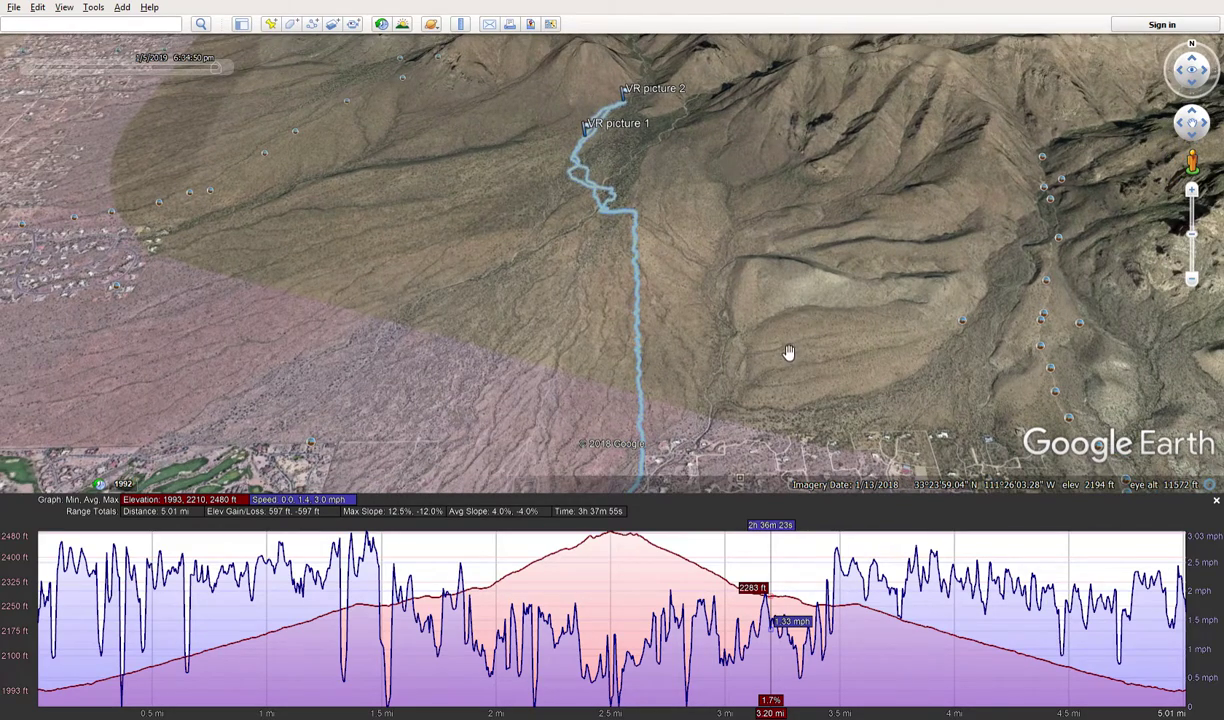
scroll(790, 352, "down", 2)
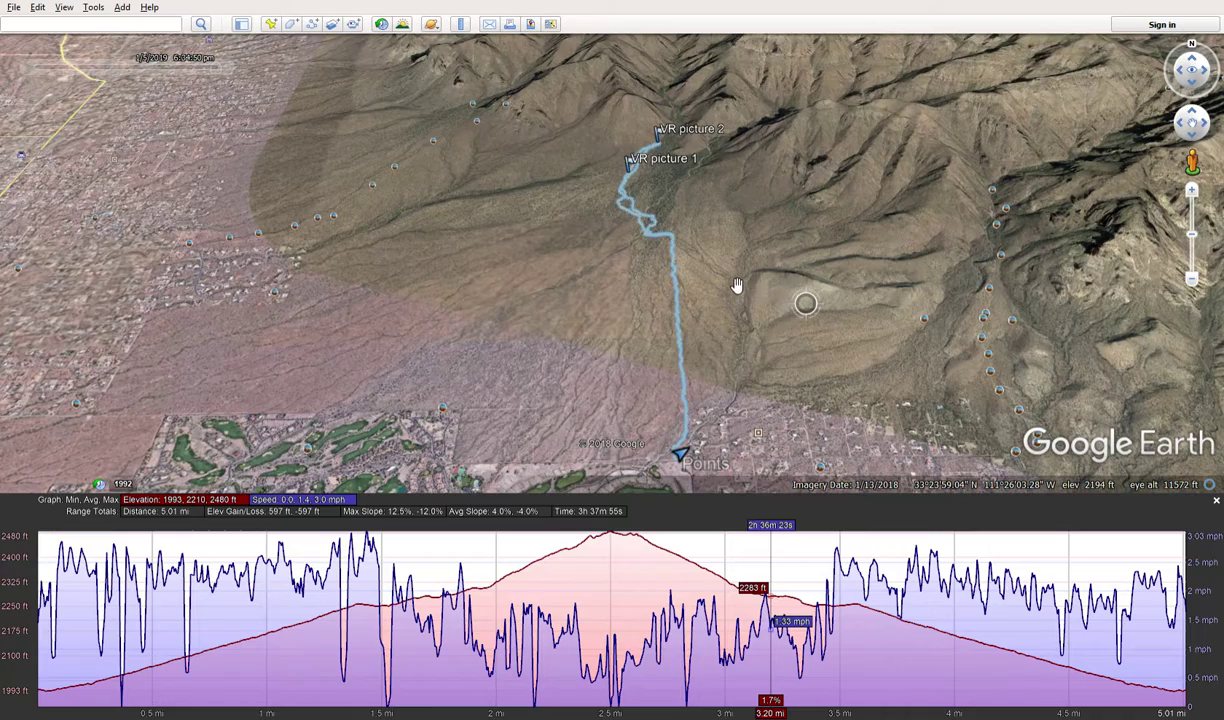
scroll(760, 342, "down", 3)
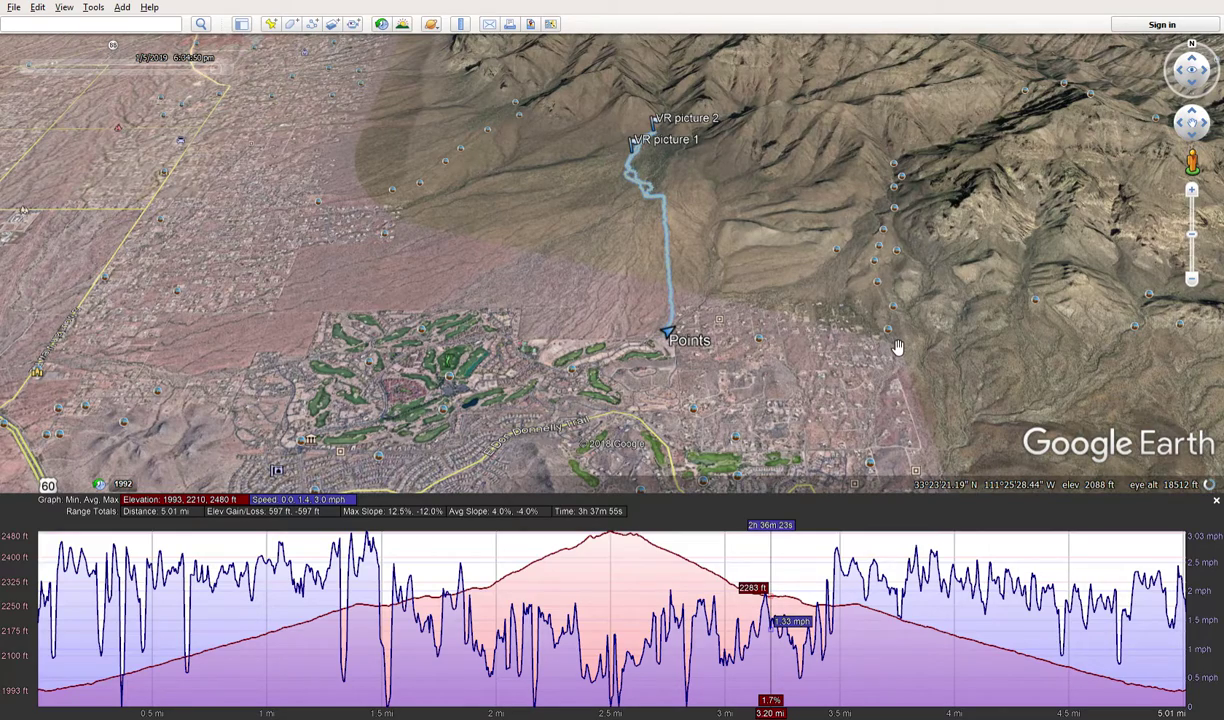
scroll(897, 347, "up", 3)
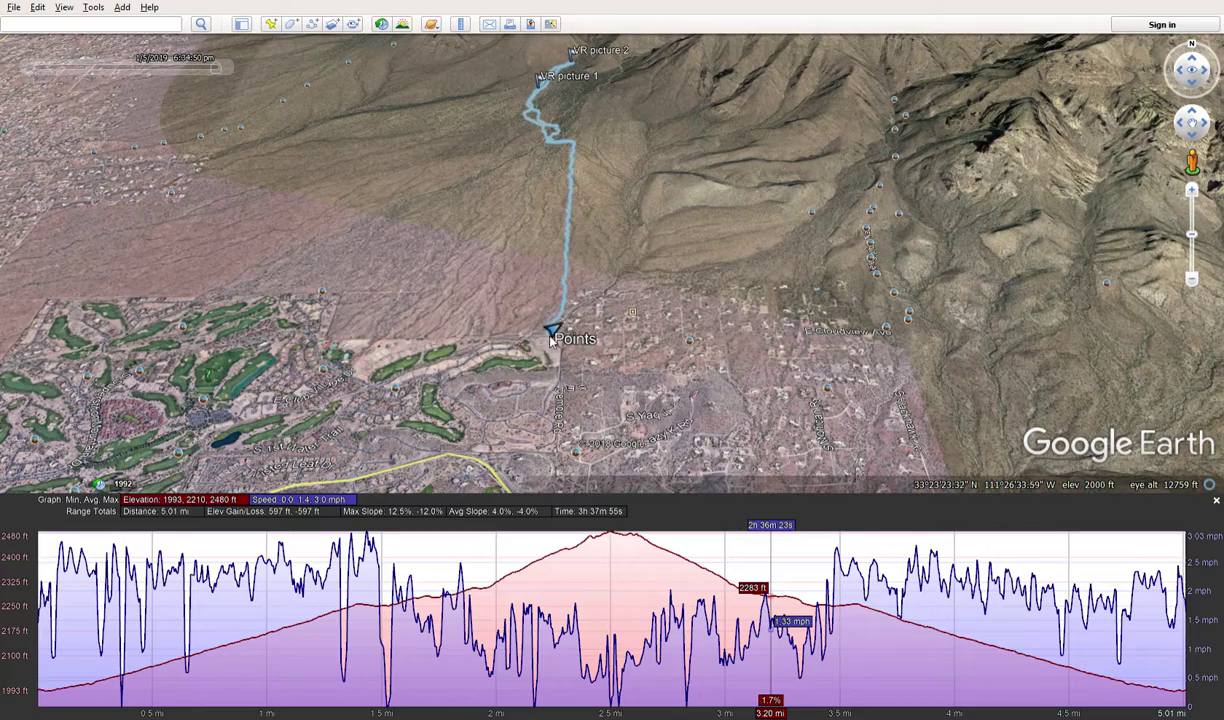
scroll(553, 340, "up", 2)
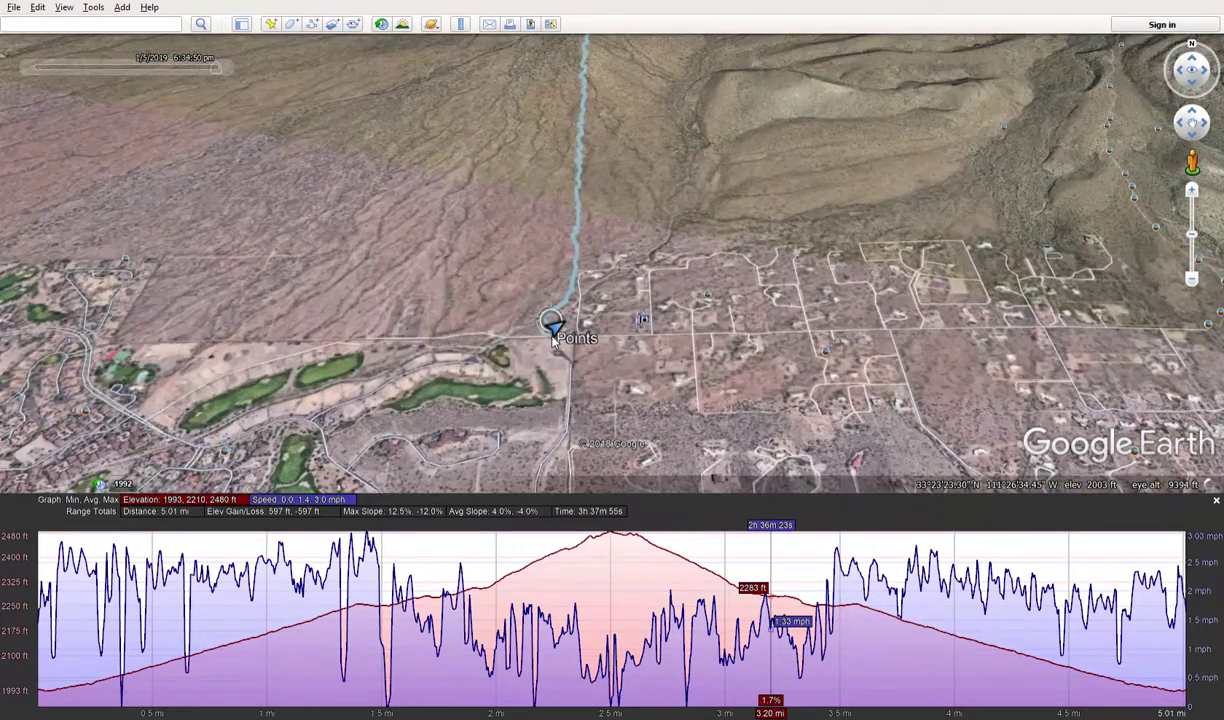
scroll(555, 340, "up", 2)
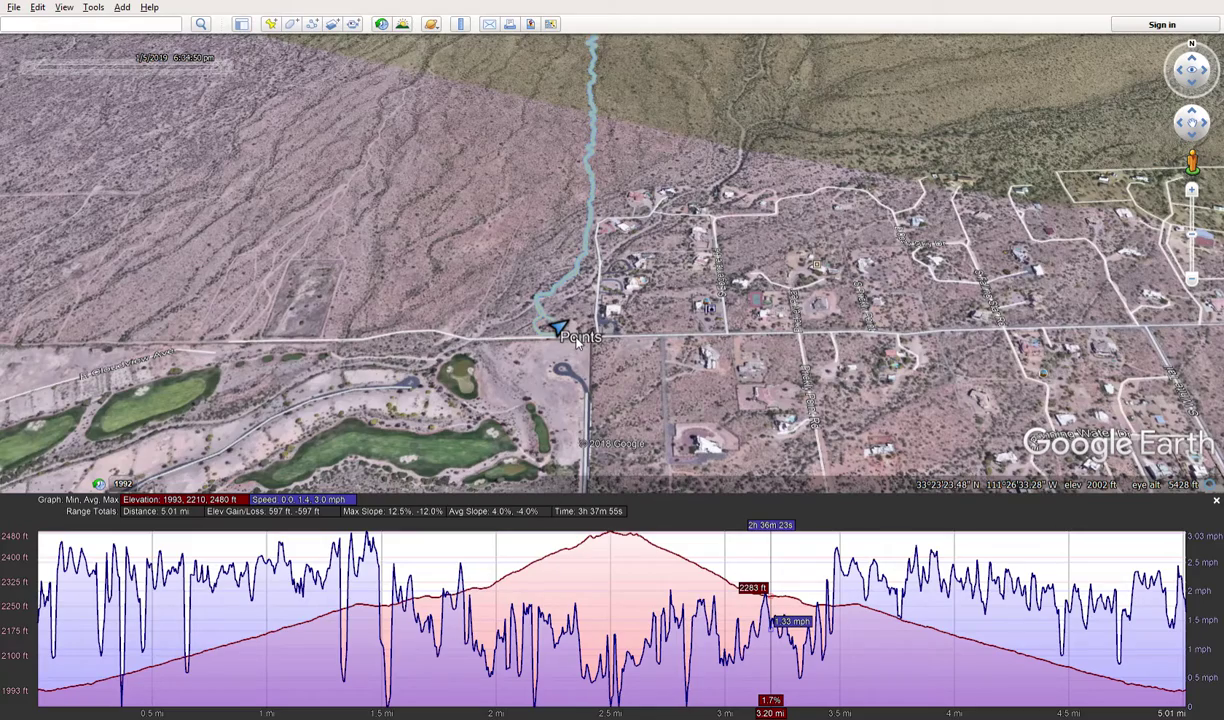
scroll(577, 342, "up", 2)
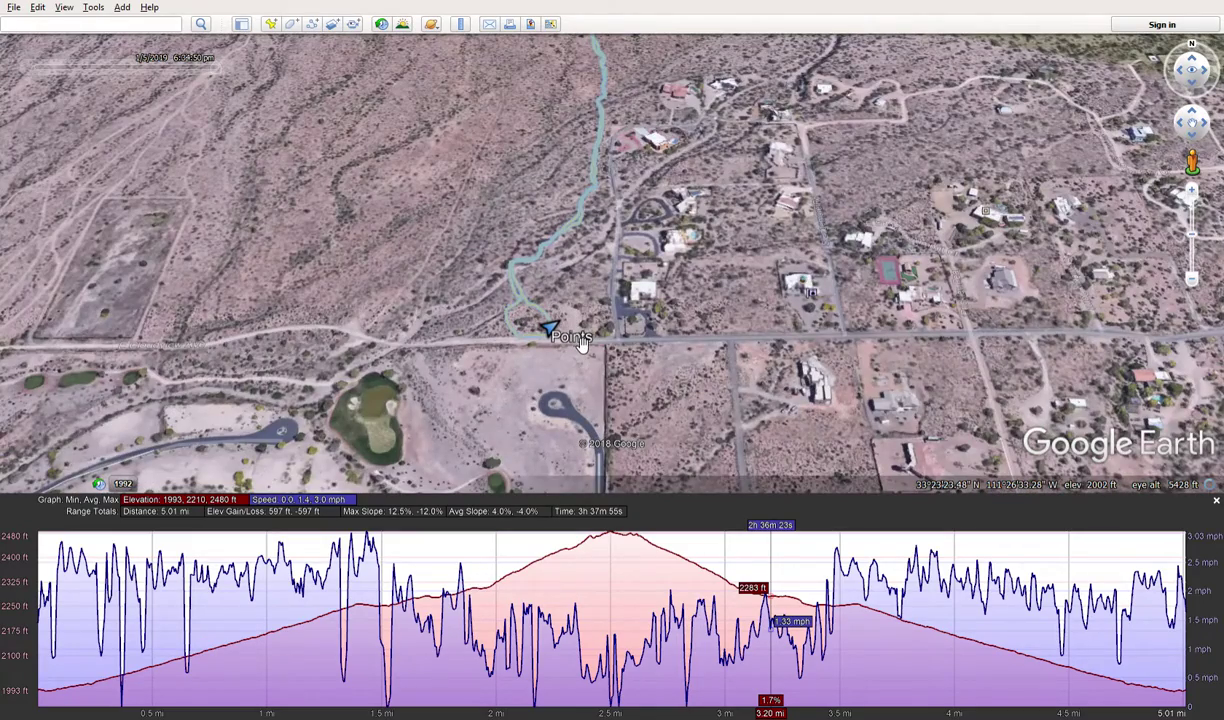
scroll(579, 339, "up", 1)
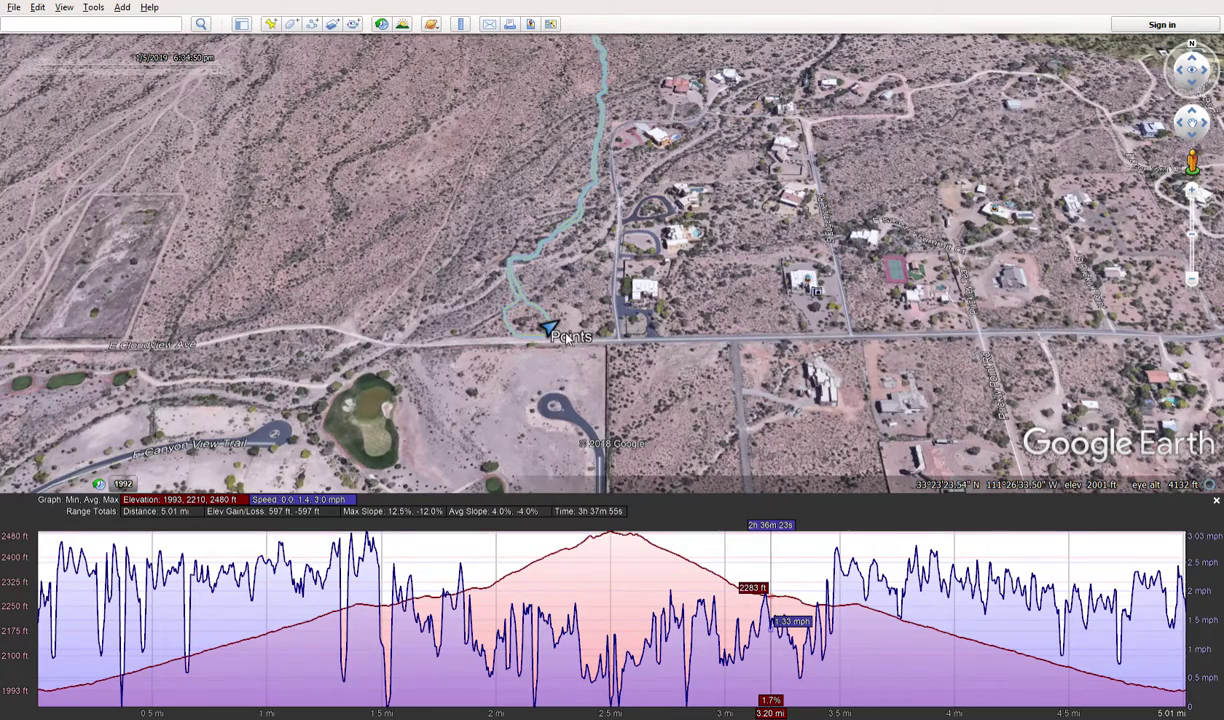
Step: Review the route from the Points start marker north across the desert to the VR picture 1 and VR picture 2 waypoints
scroll(566, 340, "down", 2)
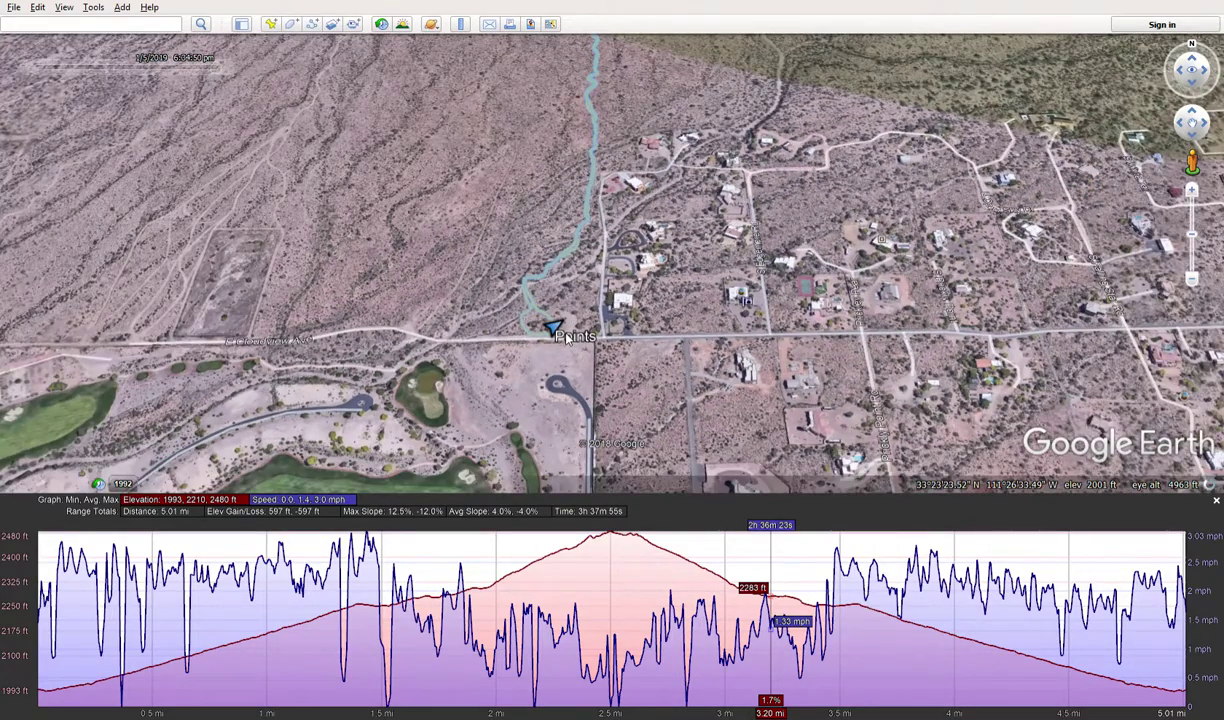
scroll(566, 339, "down", 2)
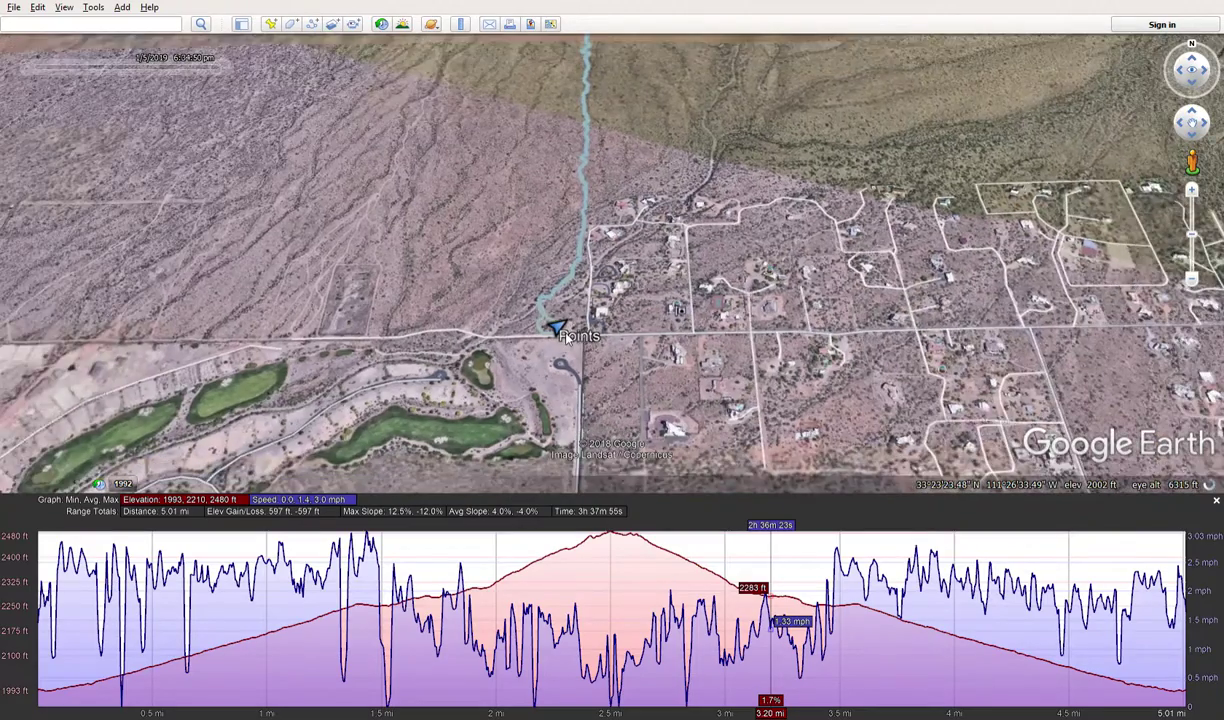
scroll(566, 339, "down", 1)
scroll(602, 236, "down", 2)
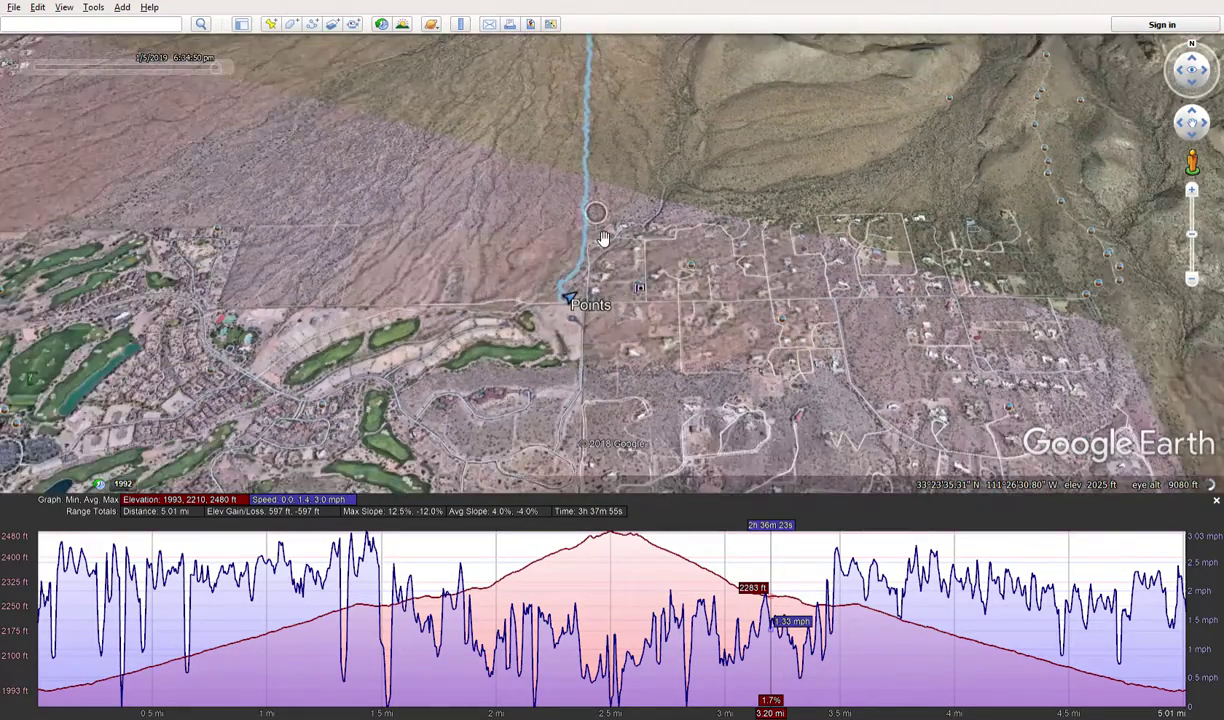
scroll(603, 238, "down", 2)
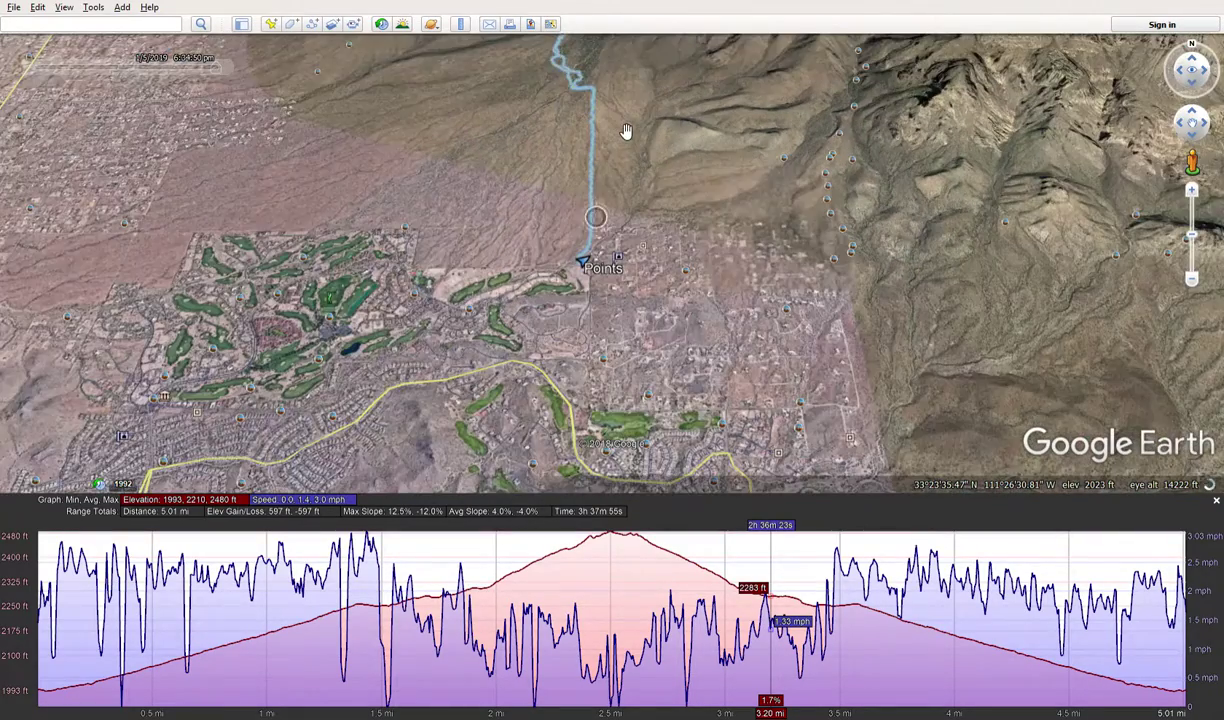
scroll(625, 131, "down", 2)
left_click_drag(625, 131, 617, 262)
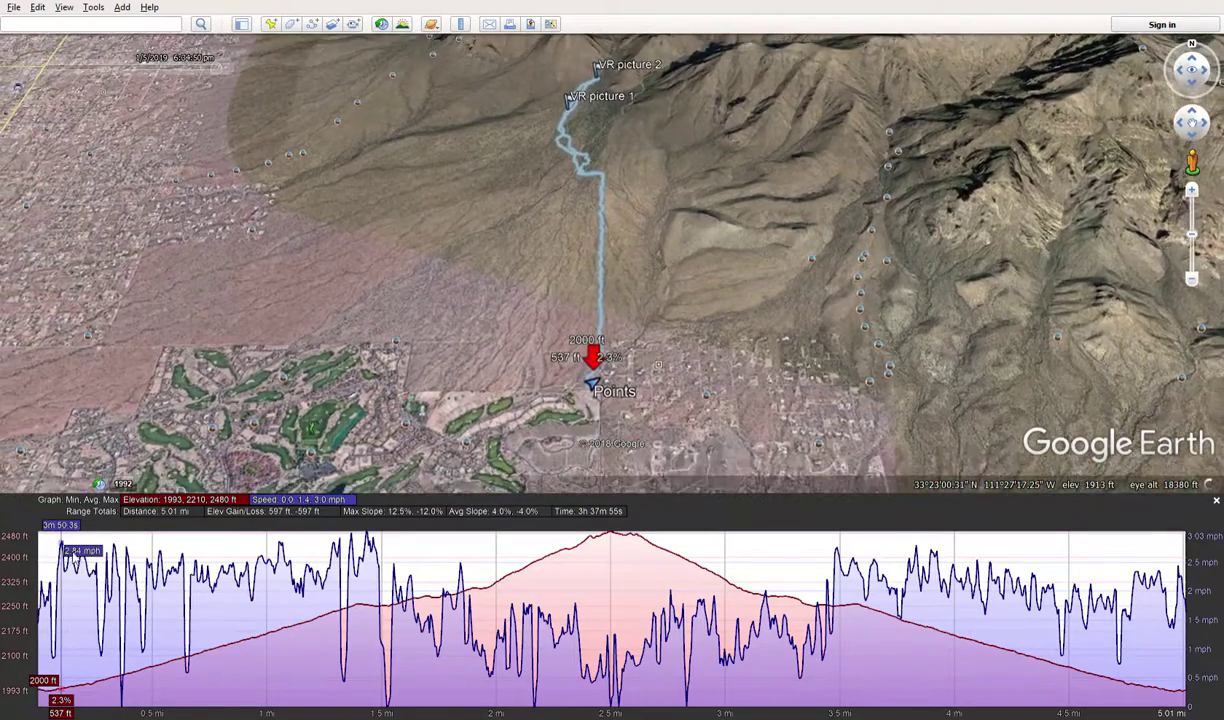
Step: Select the elevation profile's opening stretch up to about 1.5 mi, and replace it with the middle stretch up to about 3.4 mi
left_click_drag(60, 560, 383, 556)
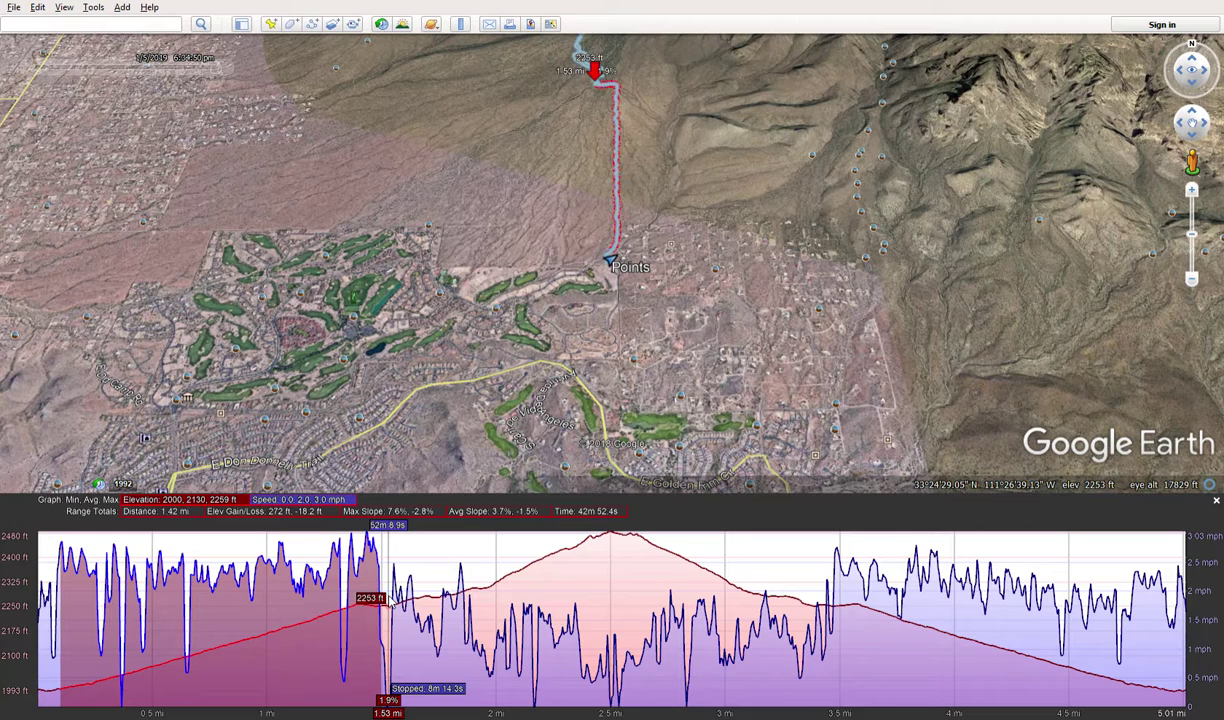
left_click_drag(390, 600, 636, 592)
left_click_drag(720, 570, 825, 604)
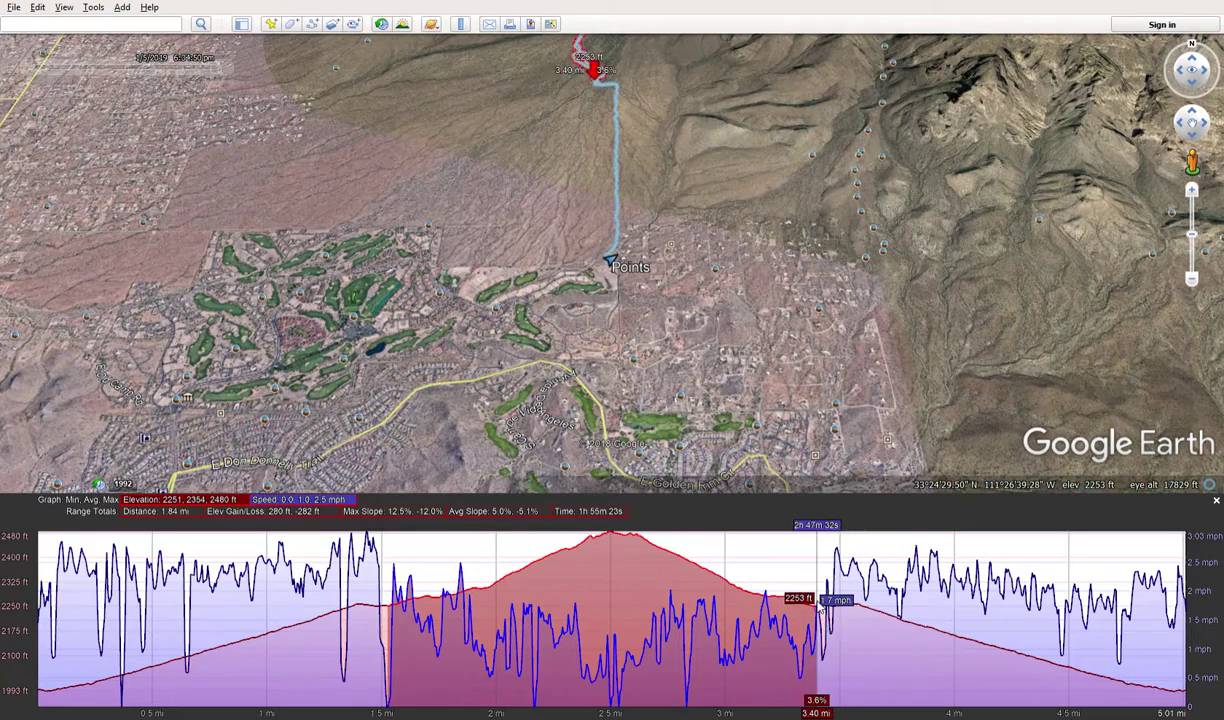
Step: Inspect the highlighted middle section of the track around the VR picture waypoints, and clear the range selection on the profile
scroll(805, 262, "up", 3)
scroll(802, 262, "down", 3)
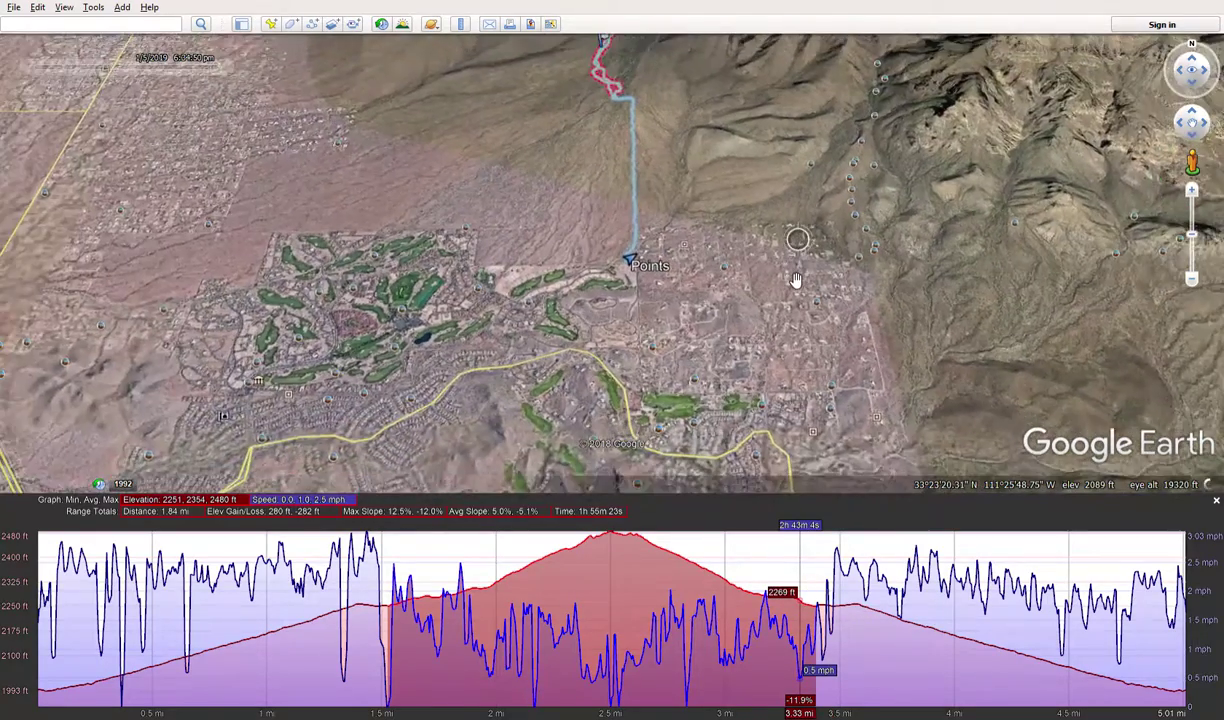
scroll(792, 268, "down", 2)
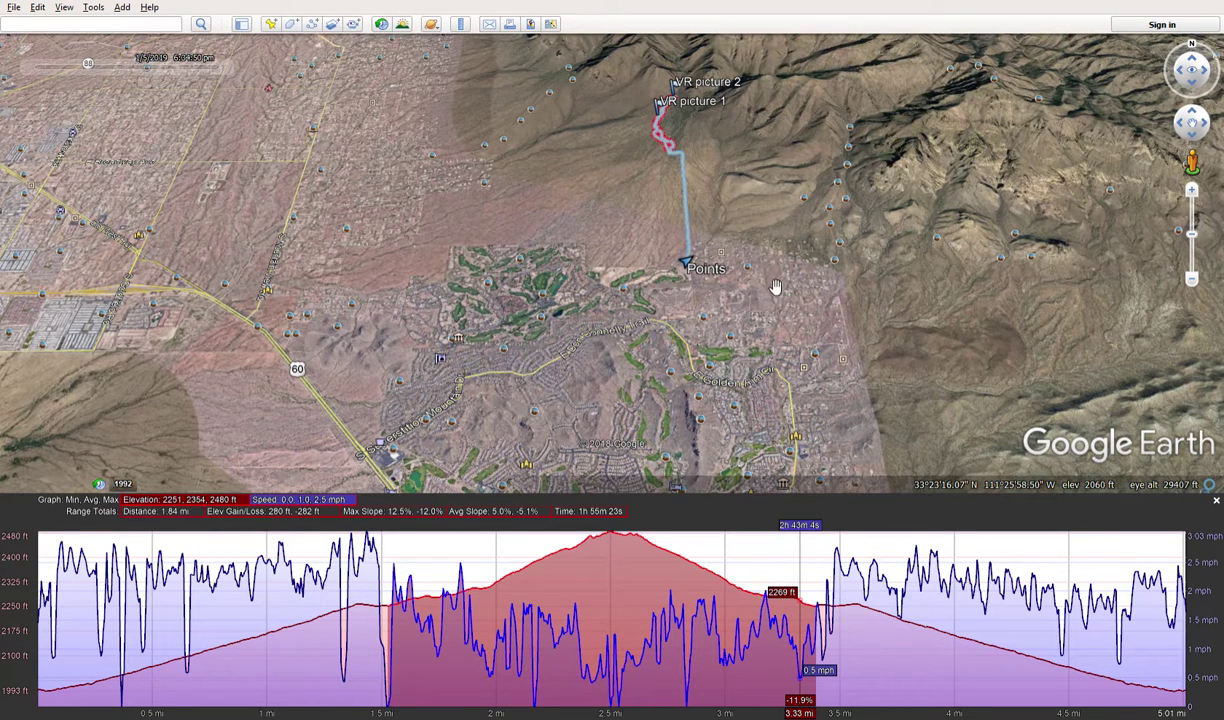
left_click_drag(762, 271, 711, 410)
scroll(655, 300, "up", 3)
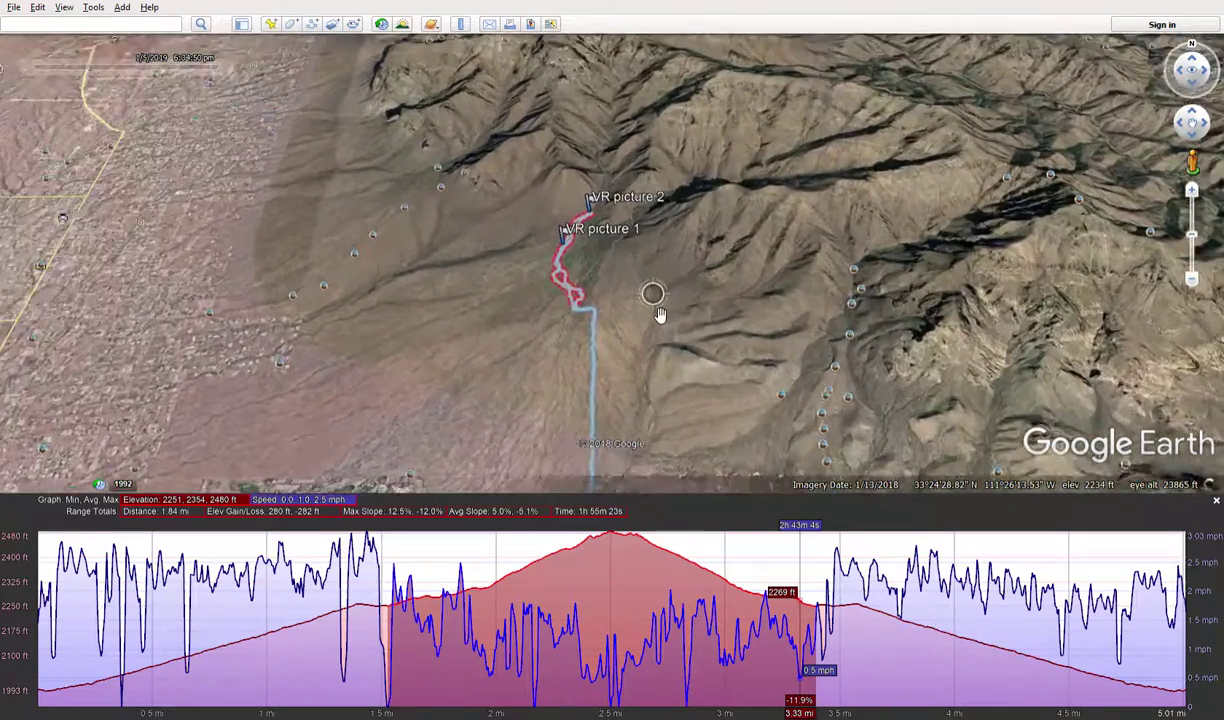
scroll(655, 295, "up", 3)
left_click_drag(600, 300, 597, 338)
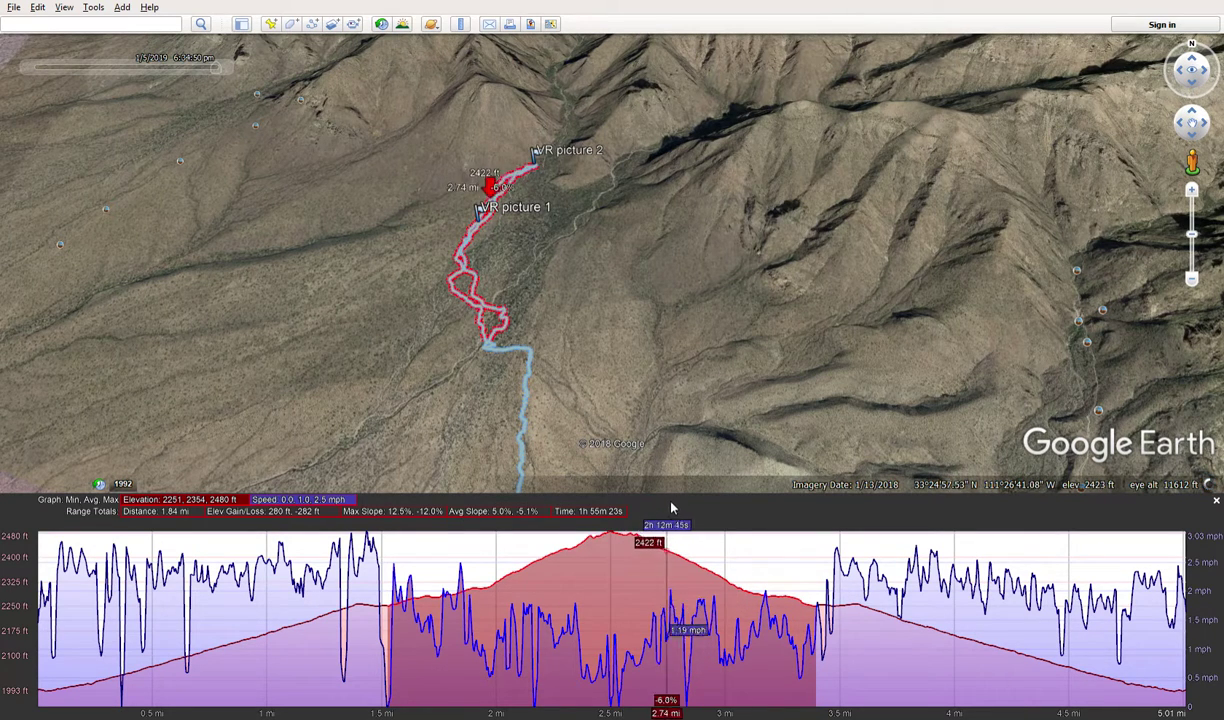
left_click(655, 528)
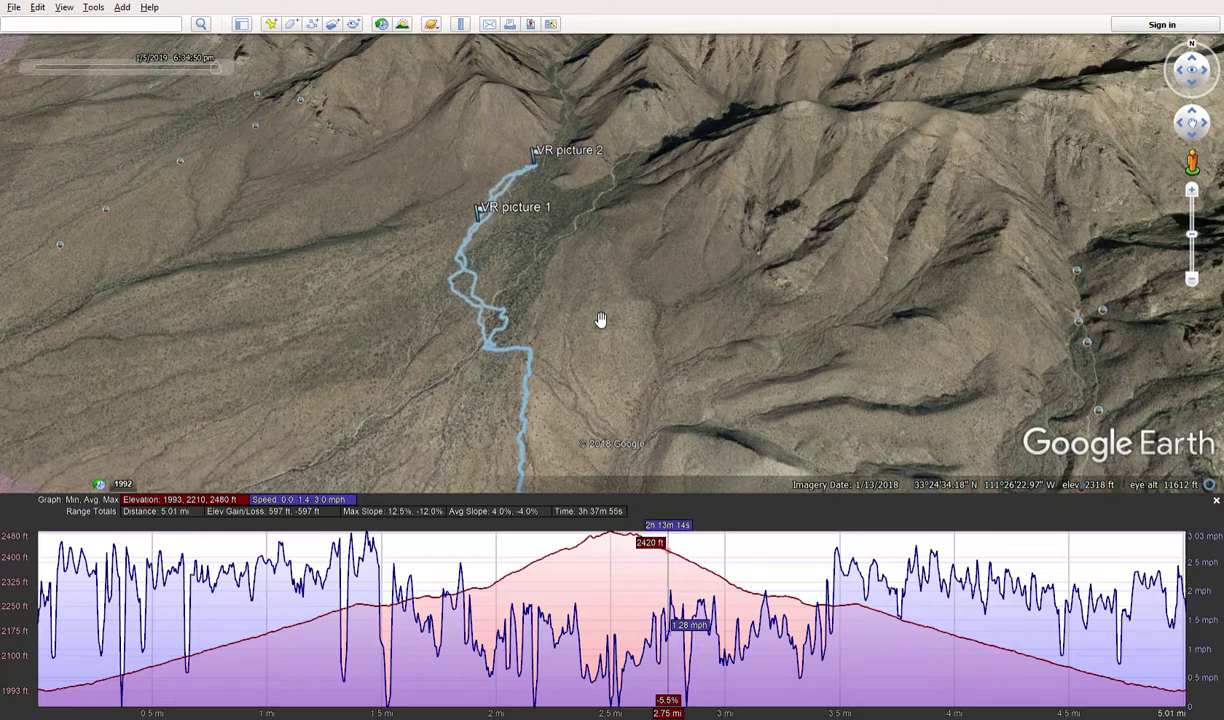
Step: Examine the track's position relative to Highway 60, the golf community and the surrounding mountains
scroll(600, 319, "down", 5)
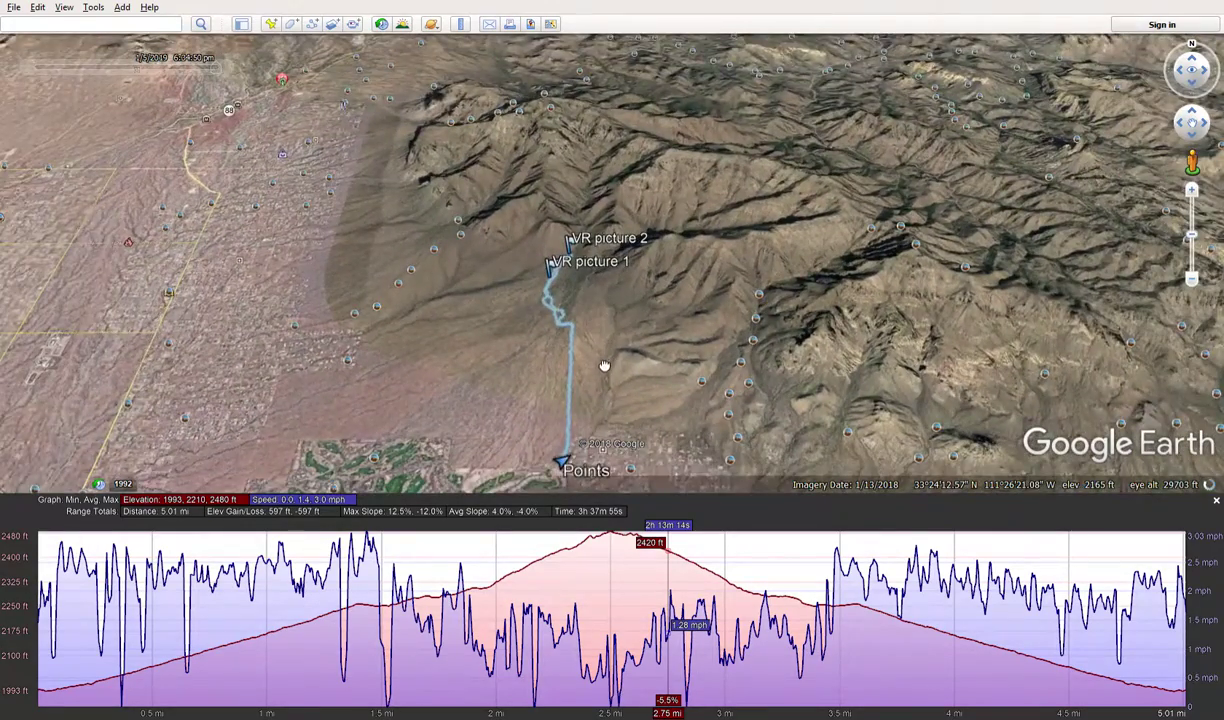
left_click_drag(604, 366, 618, 246)
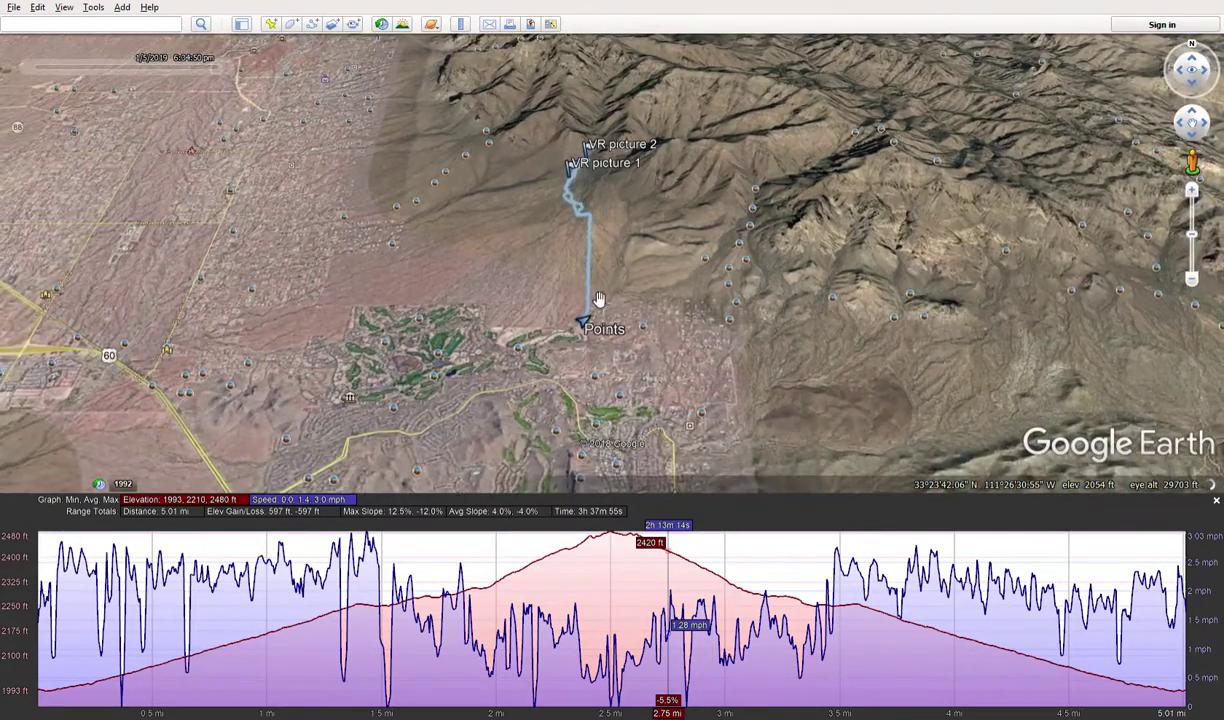
scroll(598, 301, "down", 1)
scroll(546, 362, "down", 1)
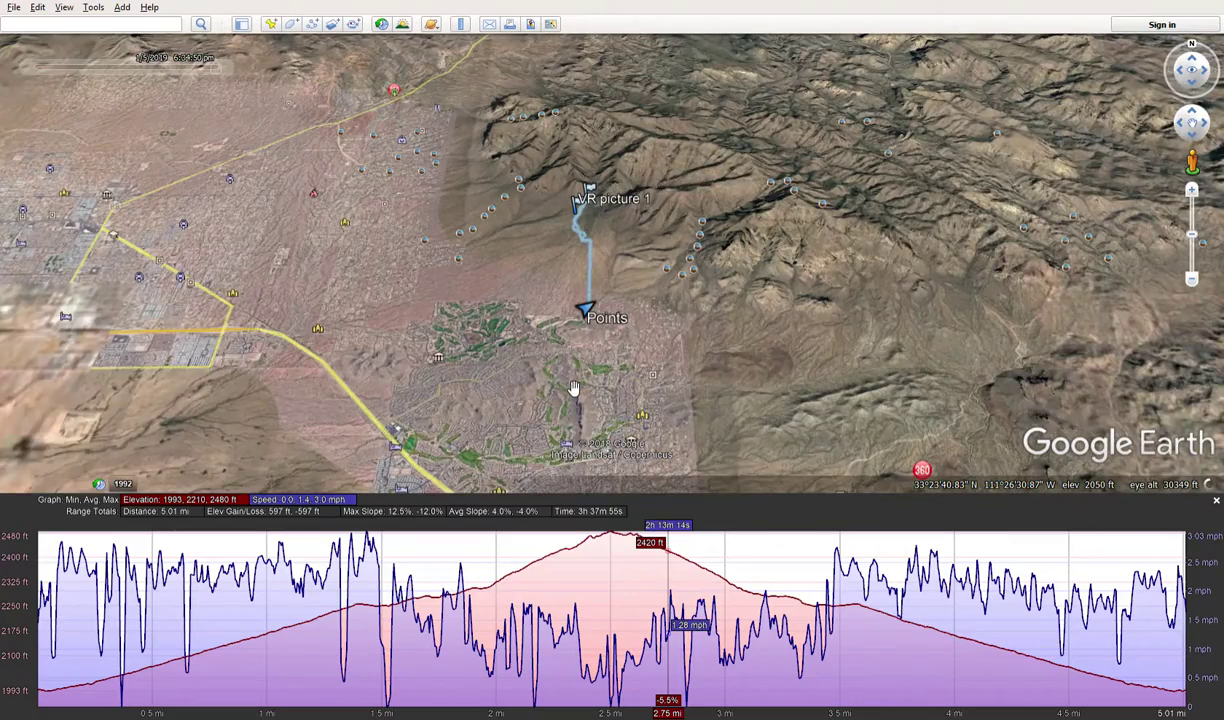
scroll(451, 413, "down", 1)
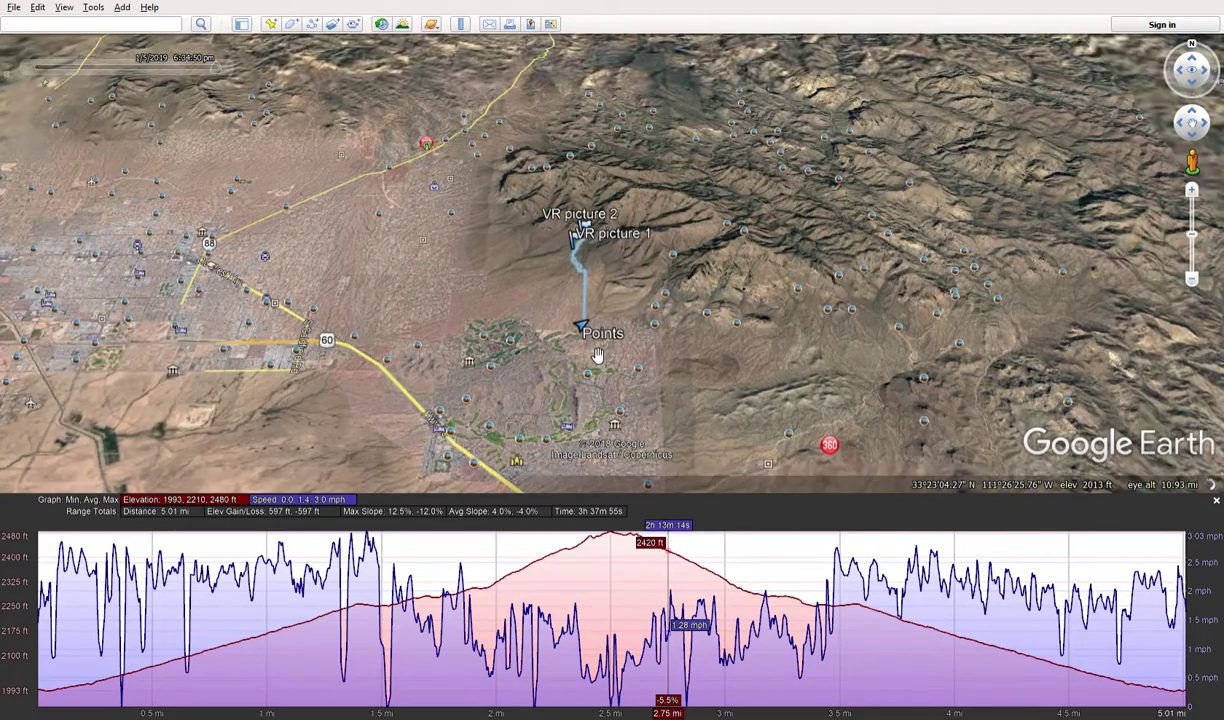
scroll(500, 427, "up", 3)
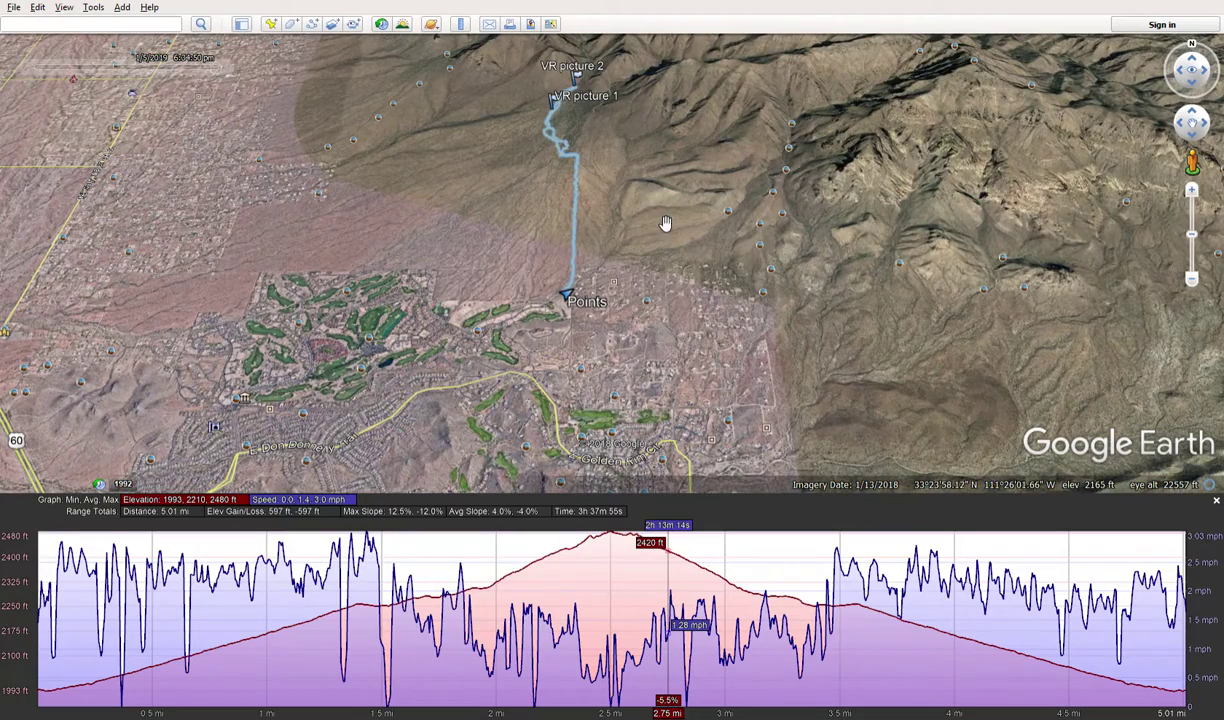
left_click_drag(631, 208, 614, 345)
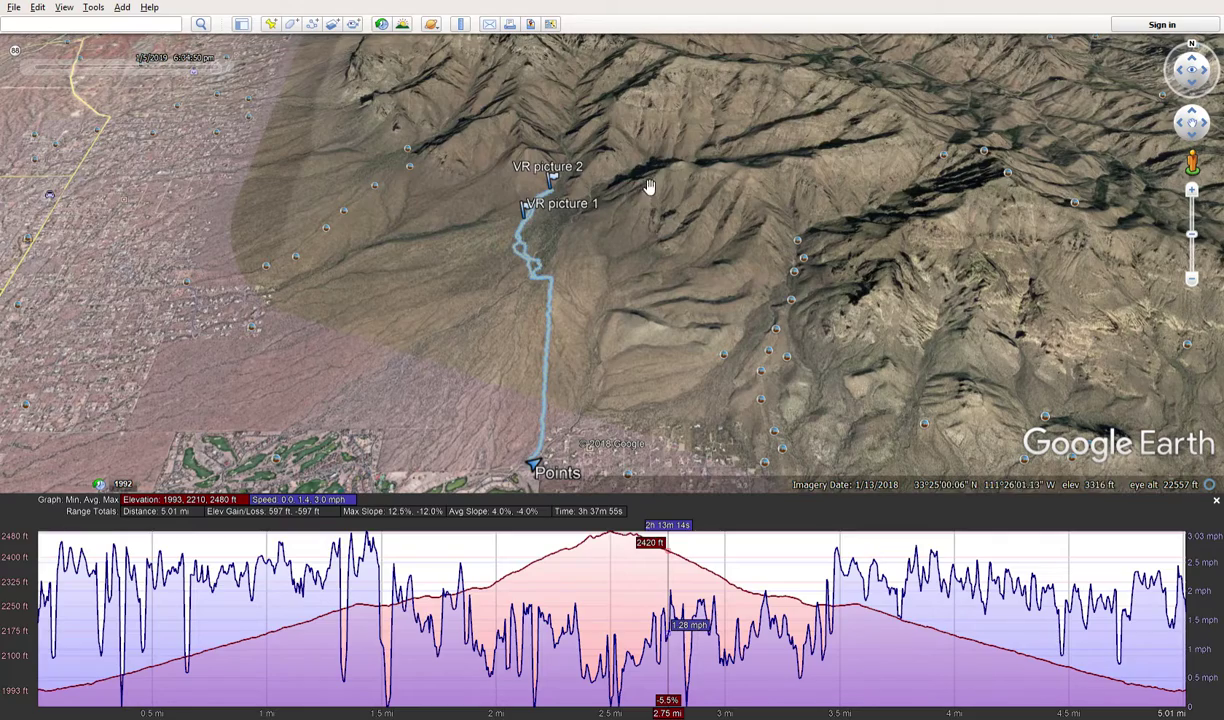
Step: Explore the canyons and ridges northeast of the VR picture 2 waypoint, and return to an overview of the whole track
left_click_drag(649, 187, 609, 282)
scroll(607, 287, "up", 5)
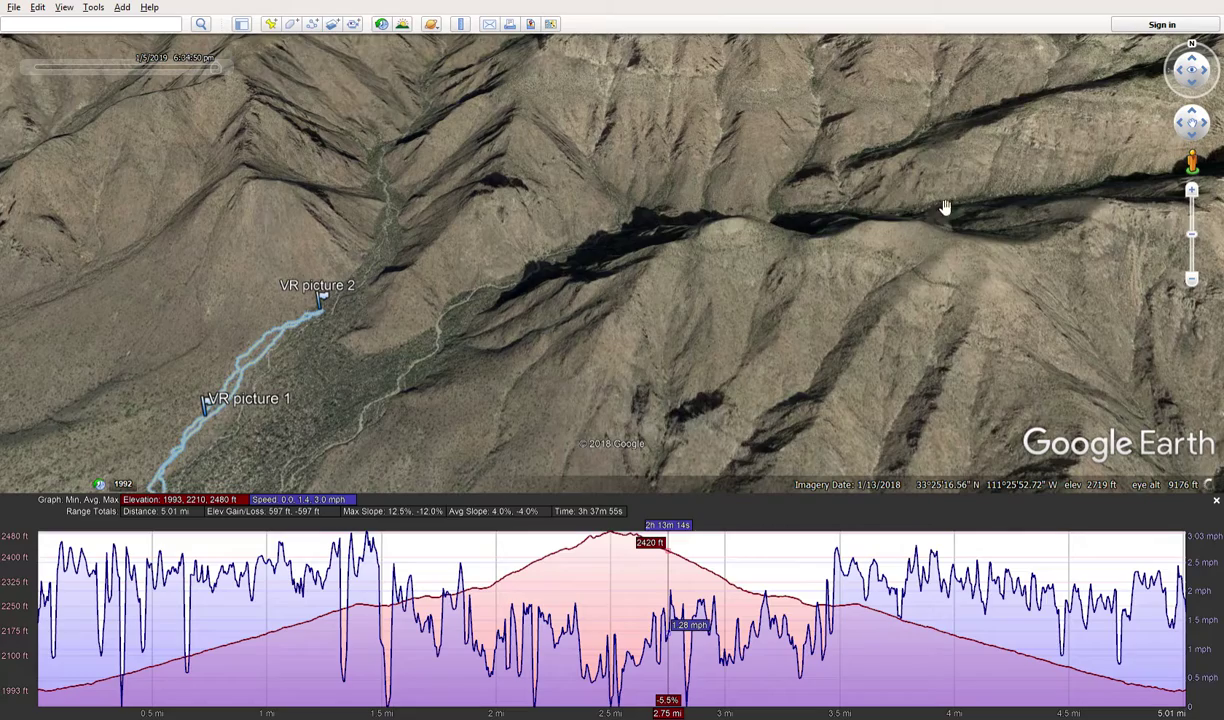
double_click(608, 262)
double_click(772, 190)
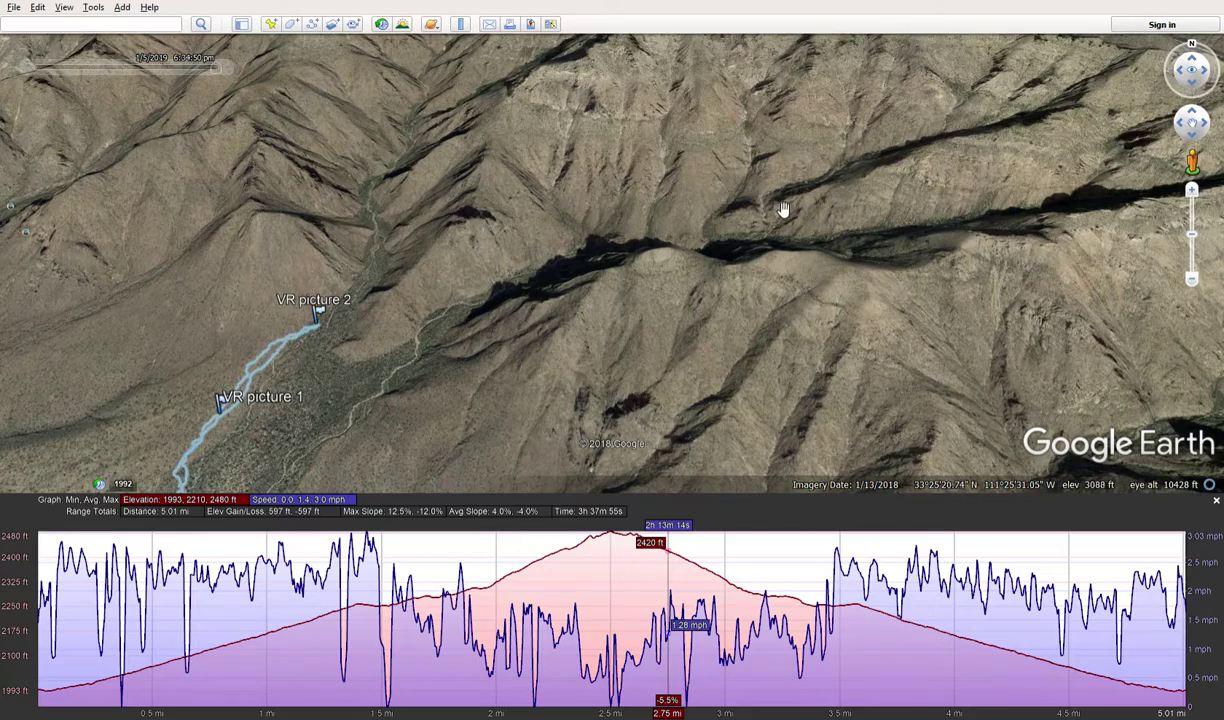
left_click_drag(990, 150, 658, 187)
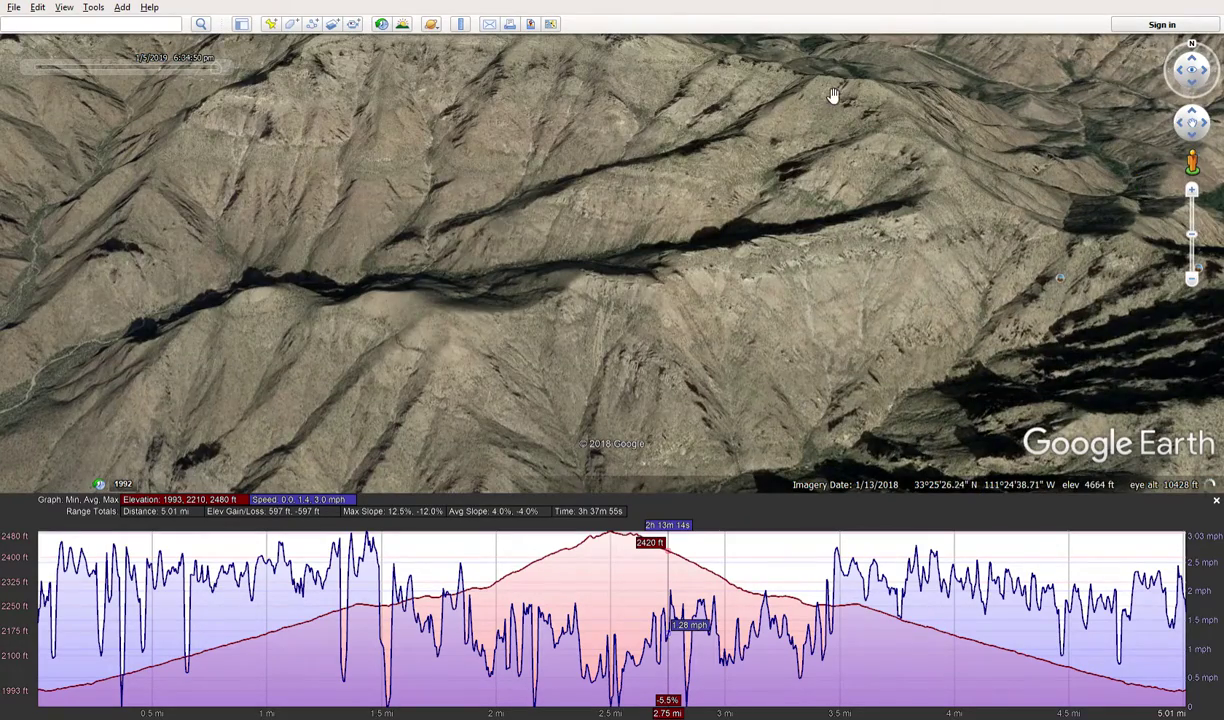
scroll(735, 158, "down", 1)
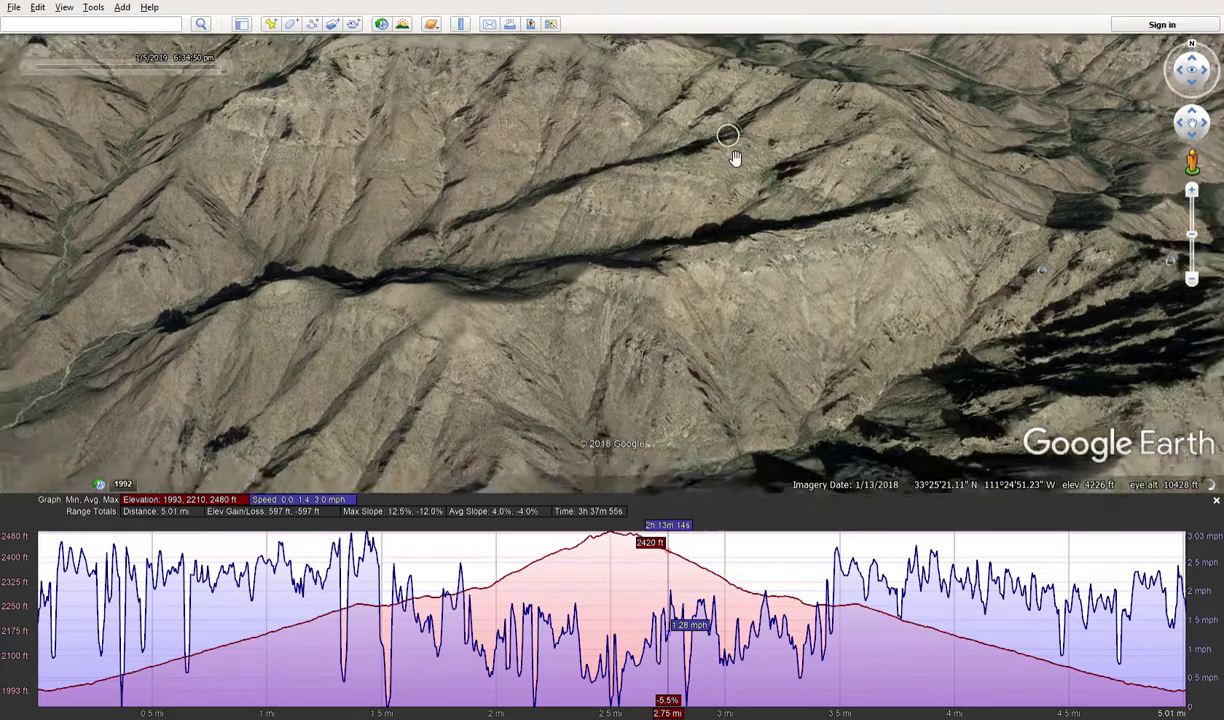
scroll(735, 158, "down", 4)
left_click_drag(579, 199, 689, 137)
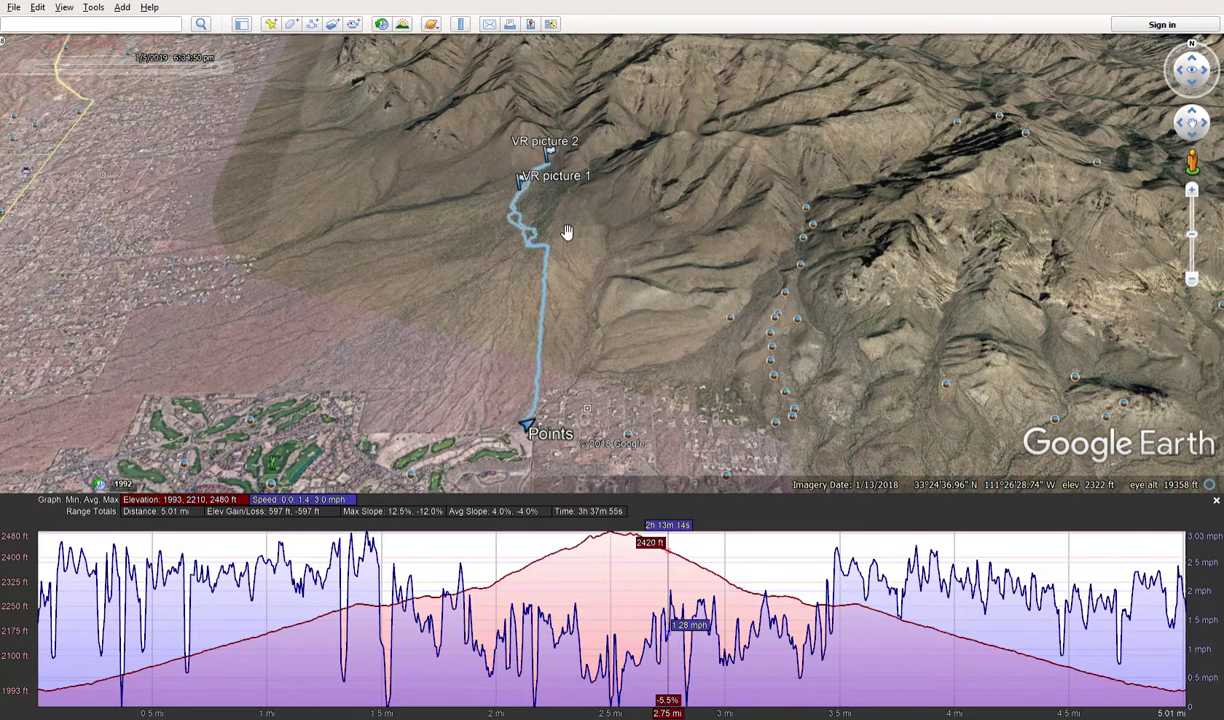
Step: Show the sidebar and turn on the Canyon west of Hog path to compare it with the current track near VR picture 2
left_click(242, 24)
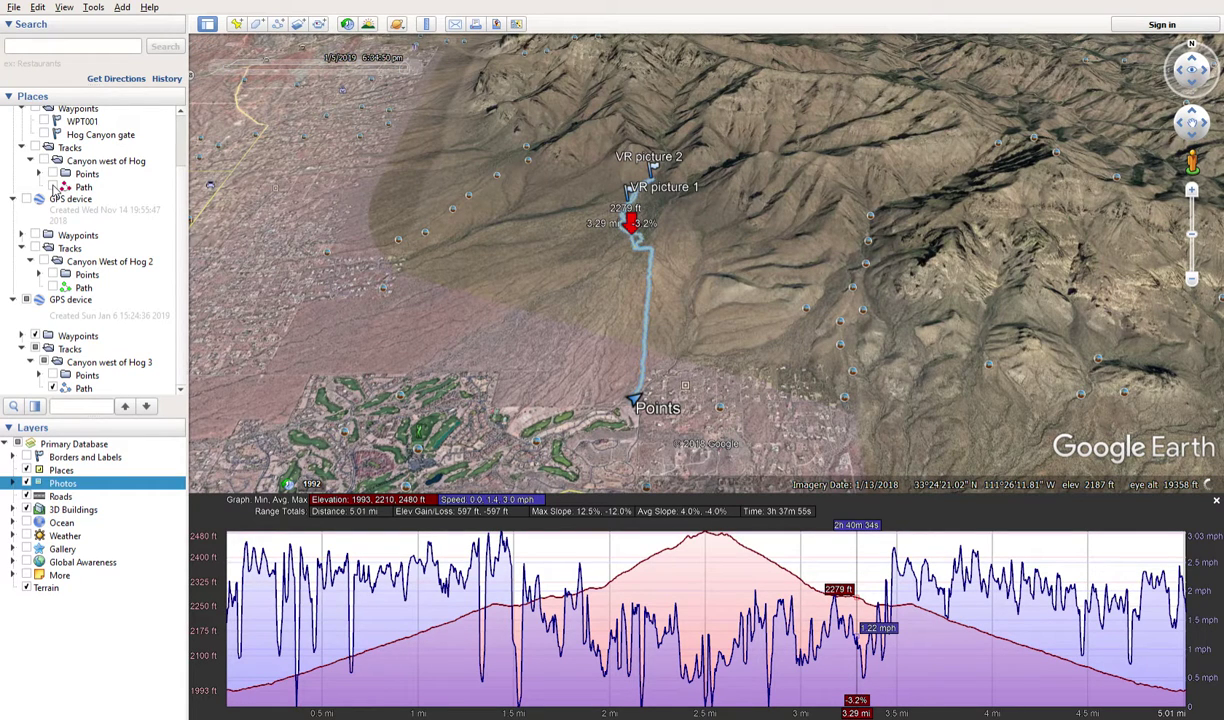
left_click(55, 189)
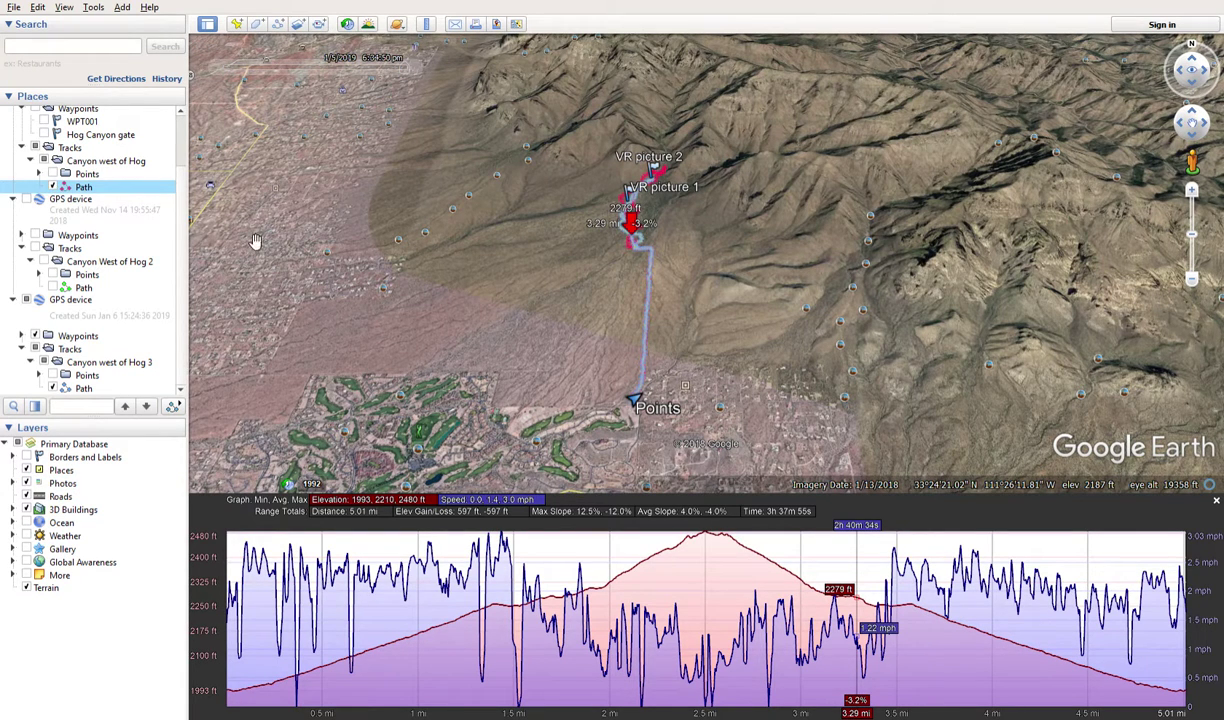
scroll(552, 272, "up", 5)
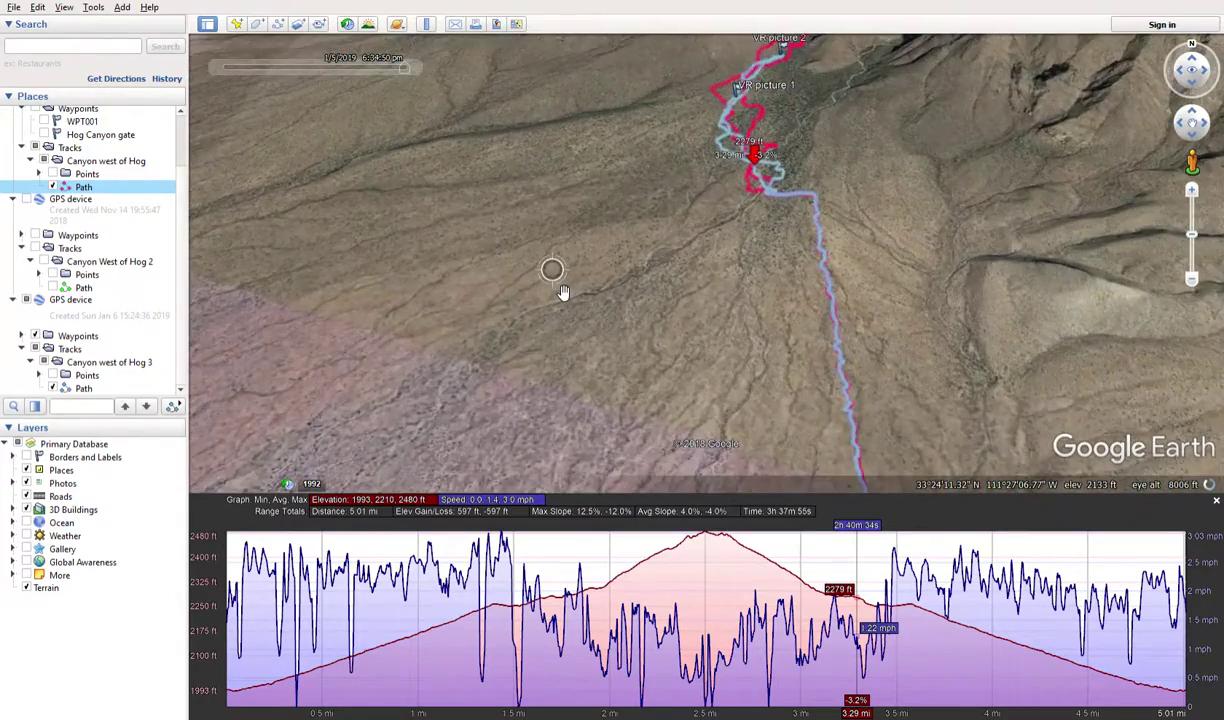
left_click_drag(688, 270, 635, 435)
scroll(646, 326, "up", 2)
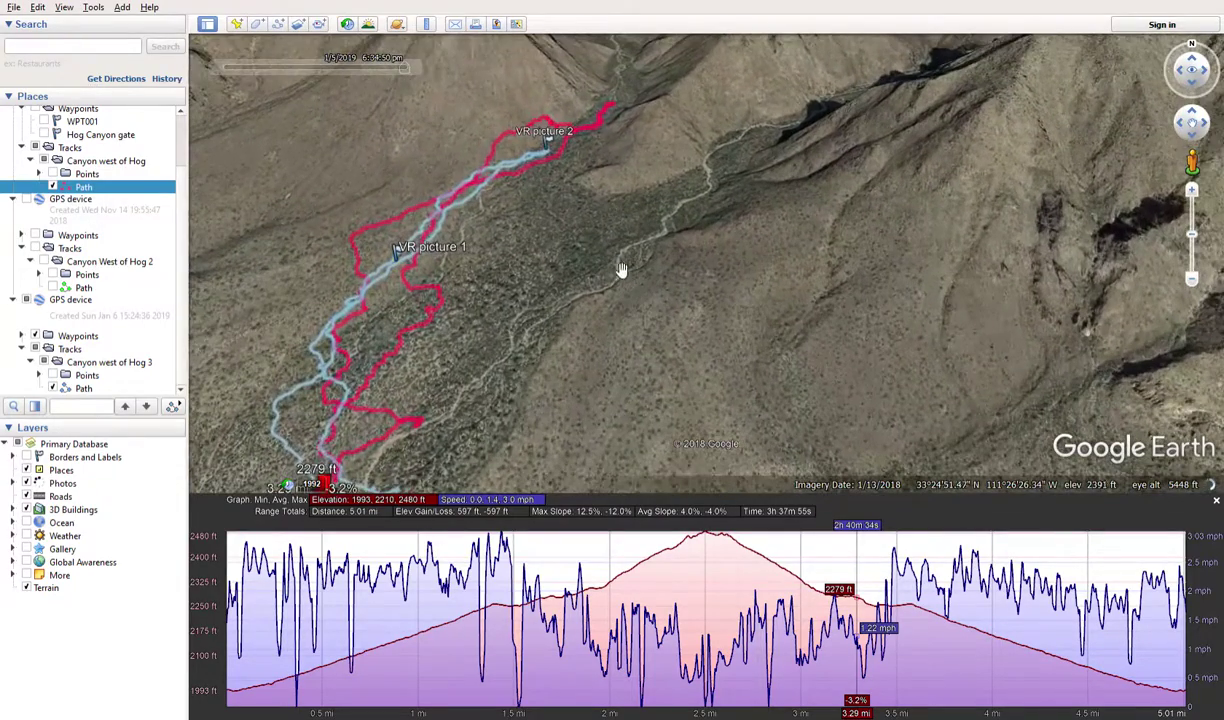
left_click_drag(619, 268, 596, 313)
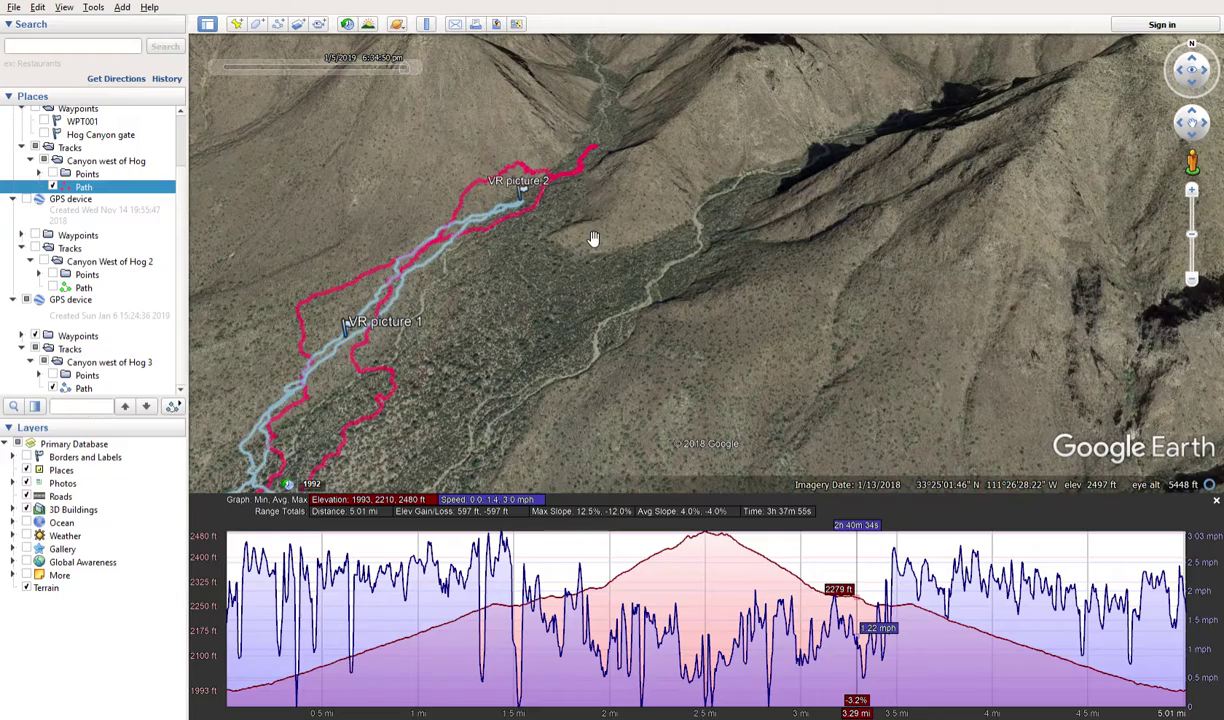
Step: Compare the two hike tracks around the VR picture waypoints and their position relative to the Points trailhead, golf community and surrounding mountains
scroll(593, 239, "down", 3)
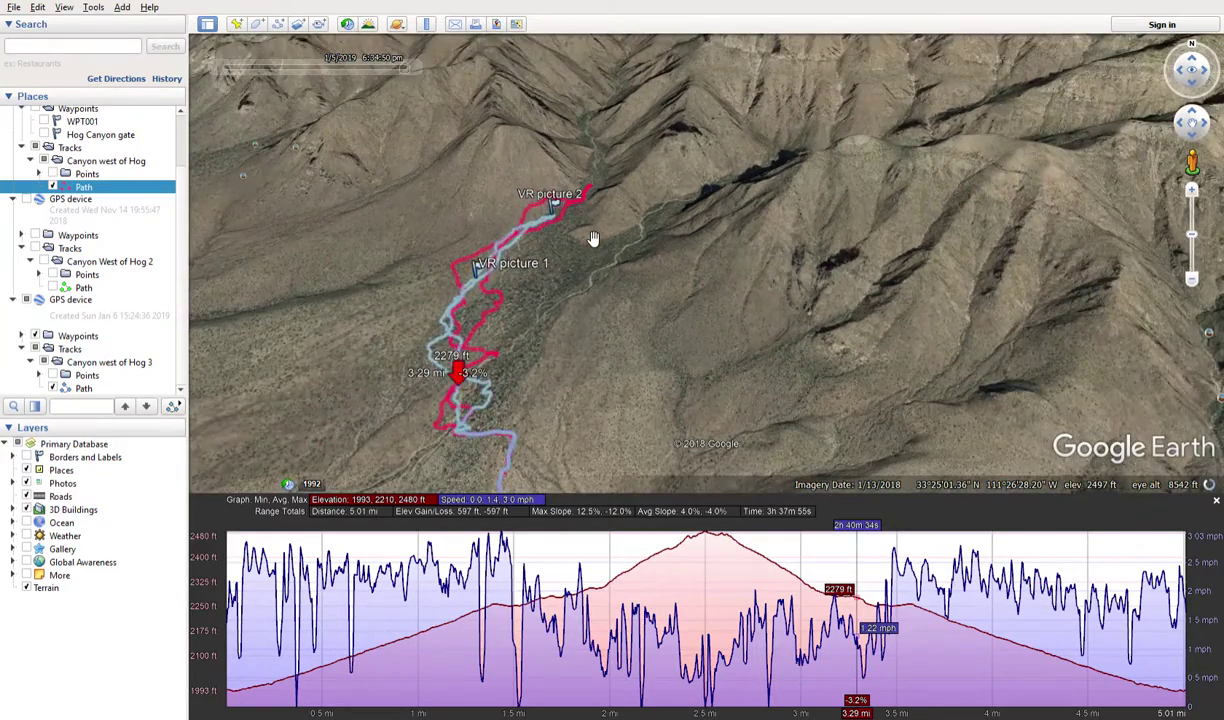
scroll(566, 280, "down", 2)
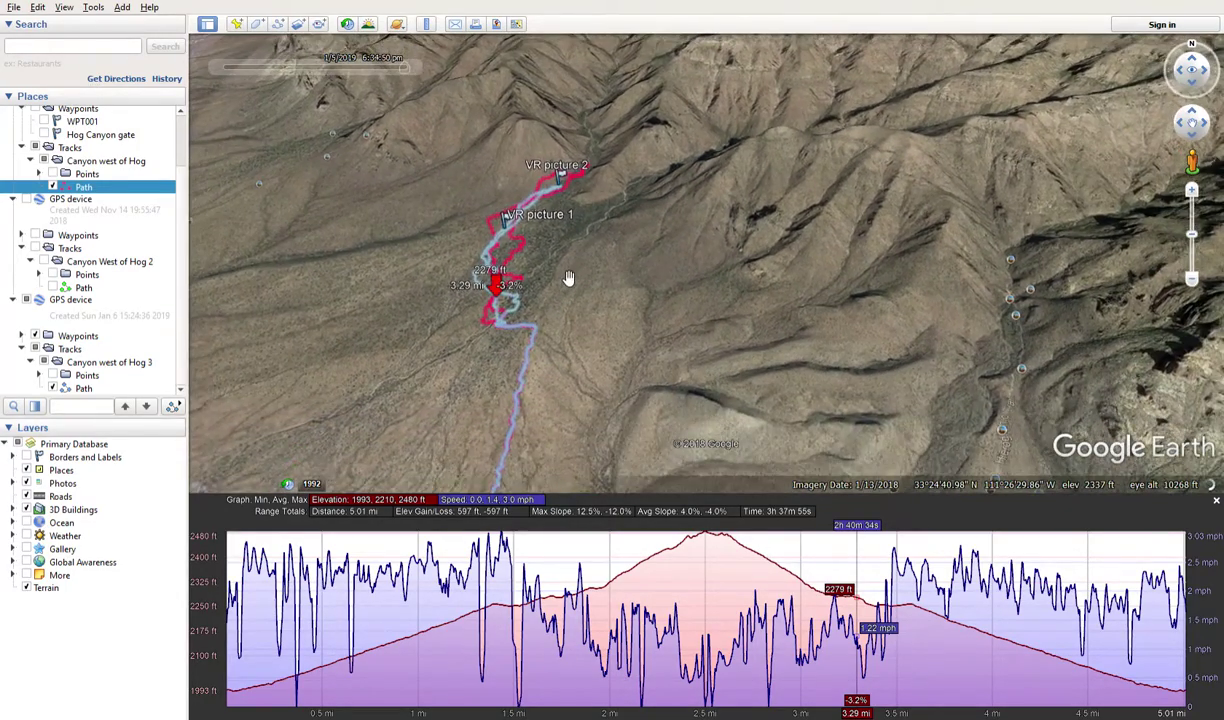
scroll(566, 278, "down", 2)
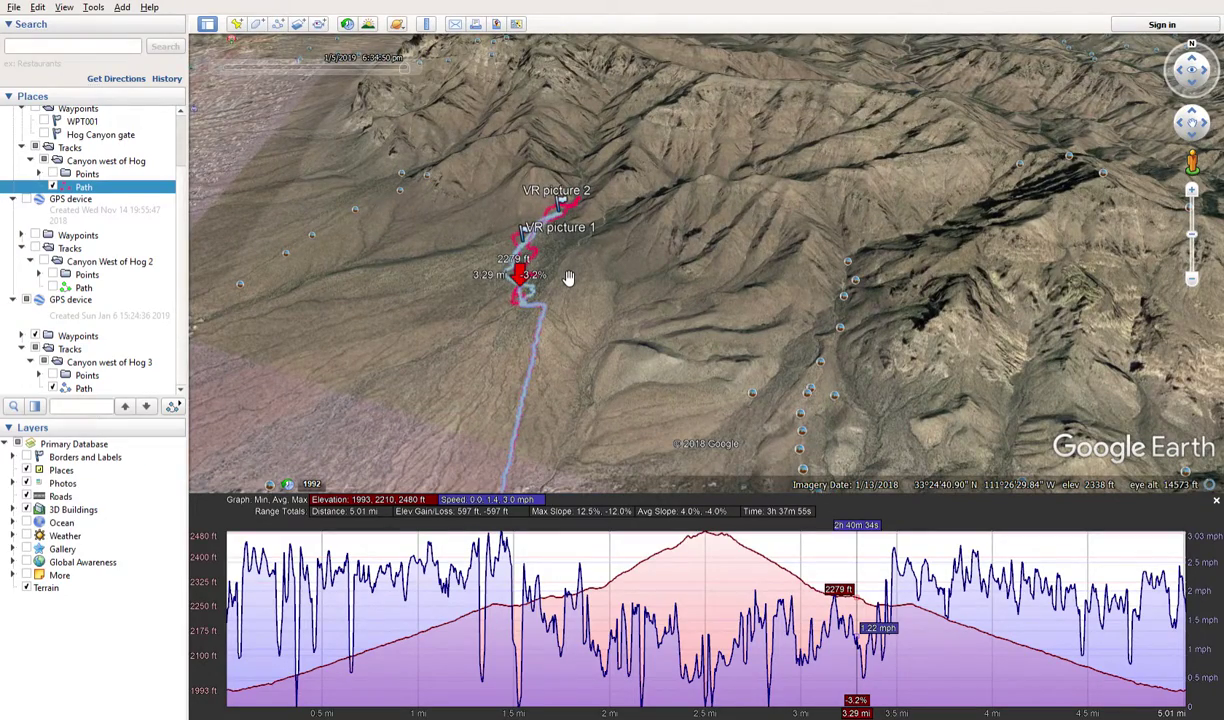
scroll(566, 278, "down", 2)
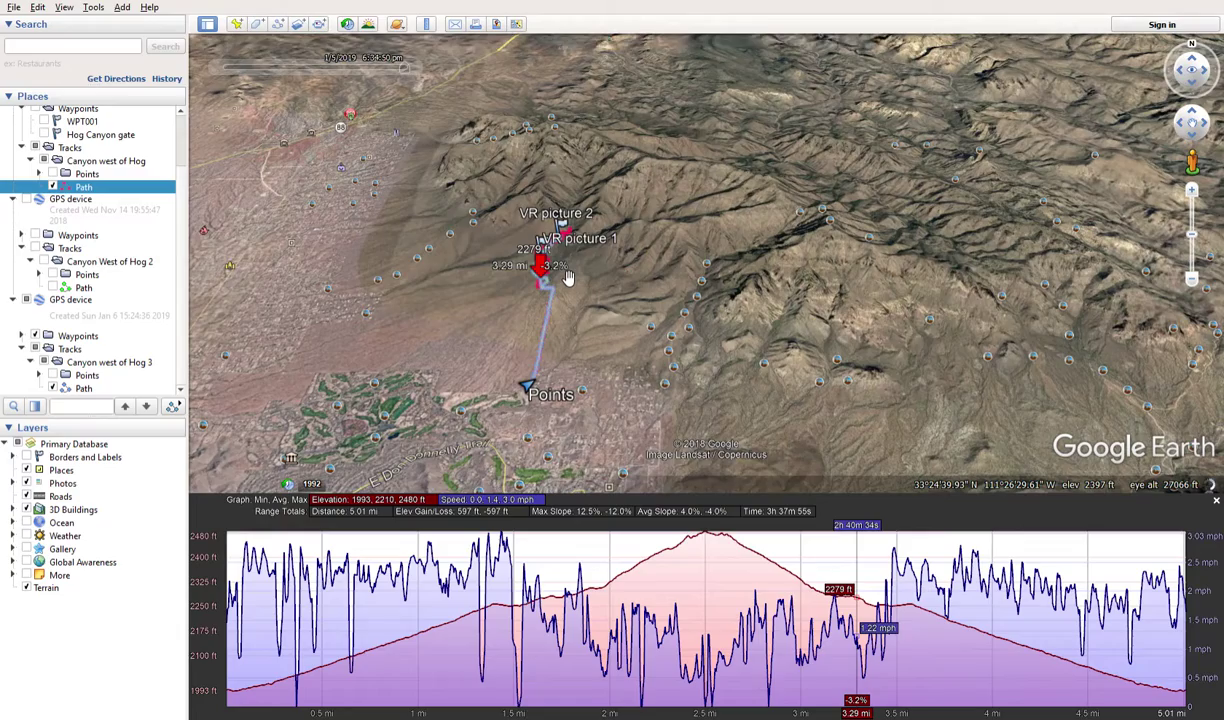
scroll(567, 277, "up", 3)
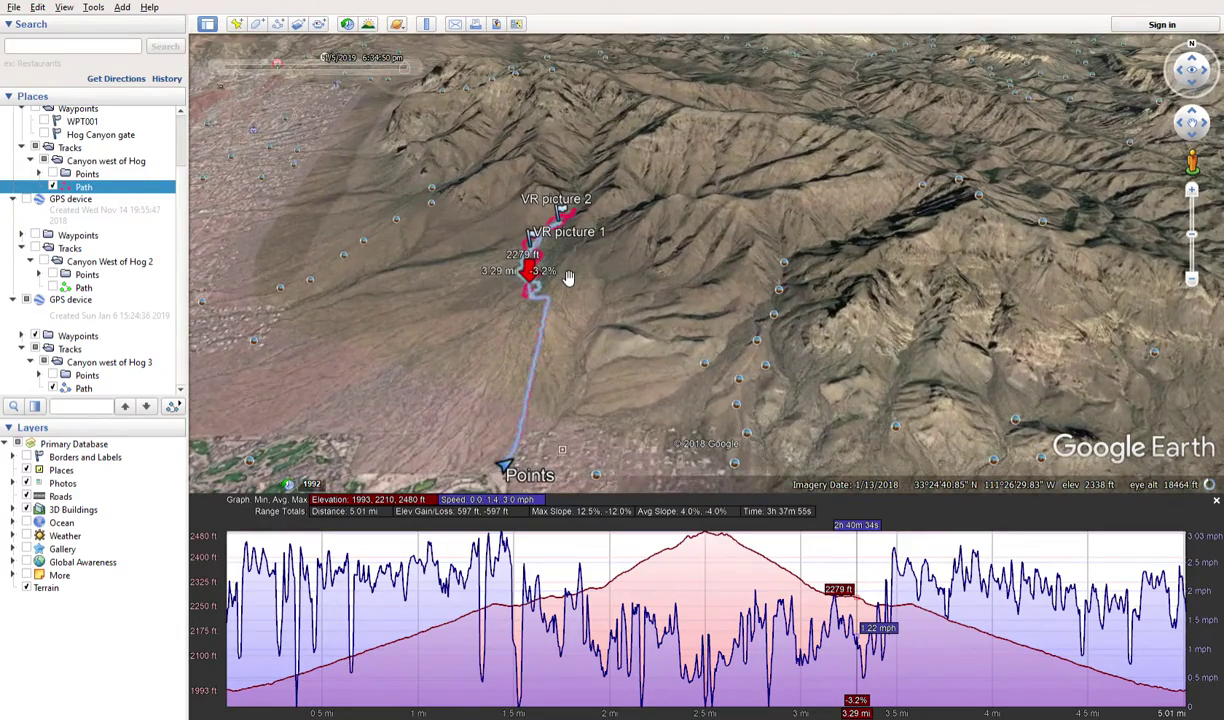
scroll(567, 277, "up", 2)
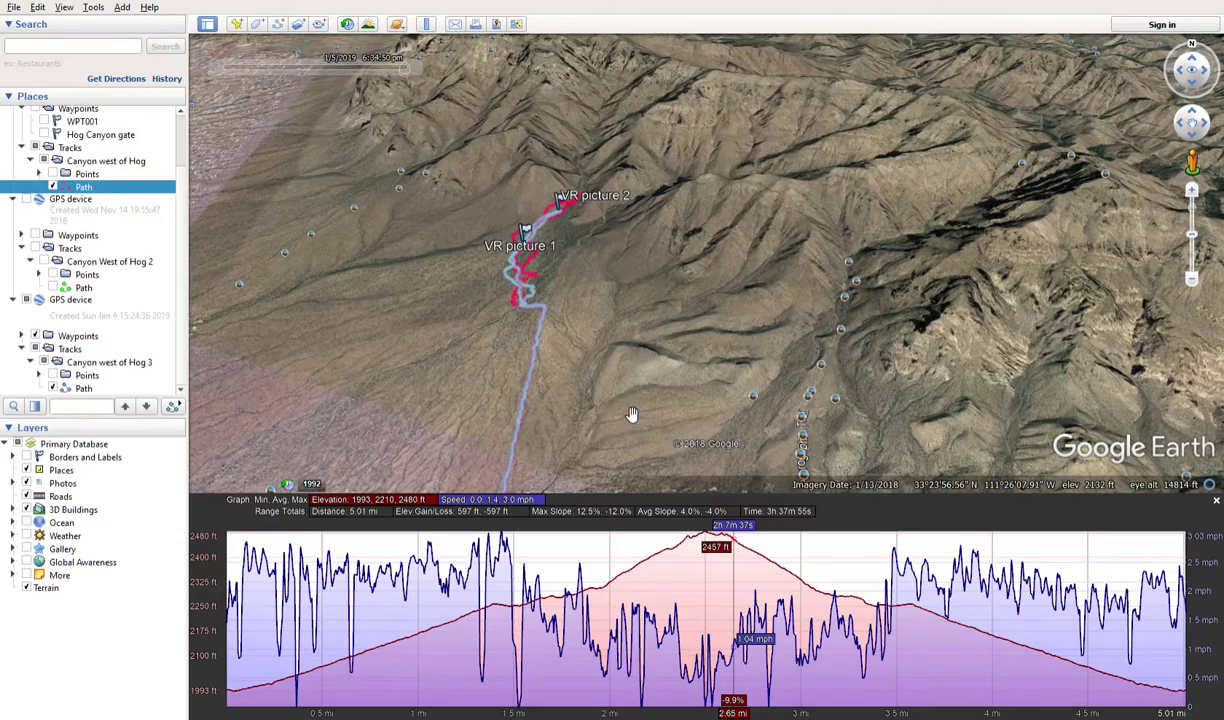
scroll(632, 415, "down", 2)
left_click_drag(590, 426, 612, 362)
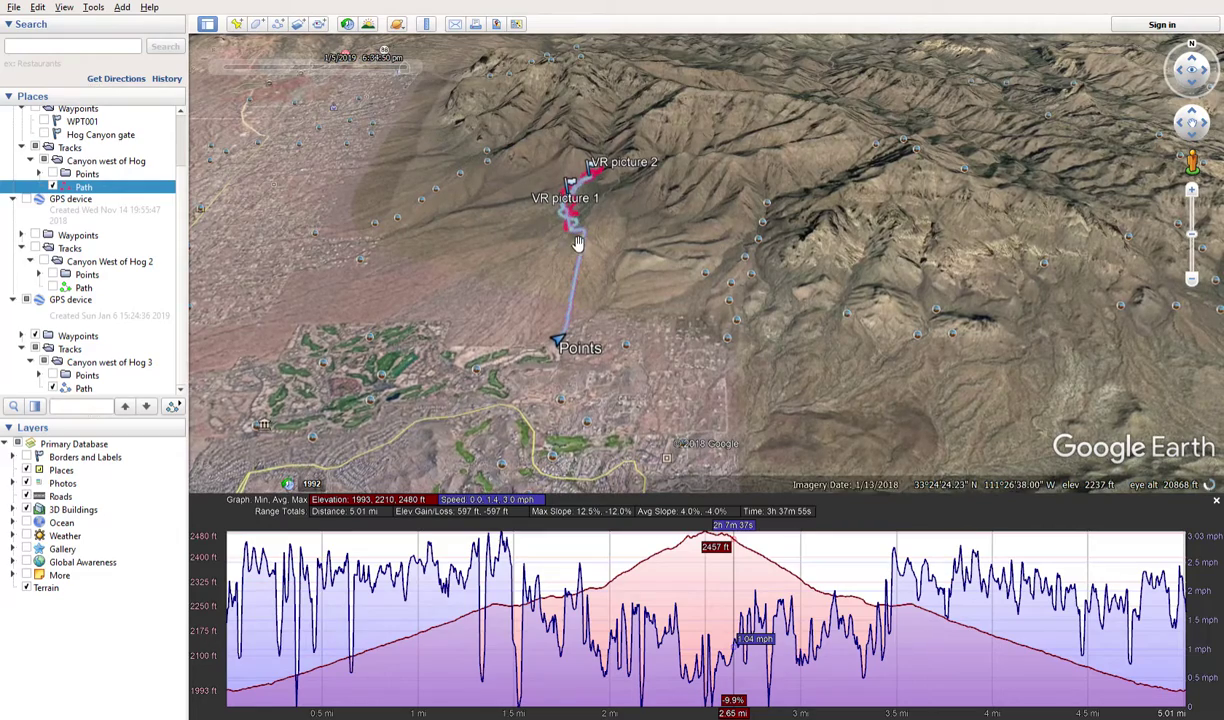
Step: Open and close the photo marker west of the tracks, and examine the slopes between the neighborhood and the VR picture waypoints
left_click(362, 260)
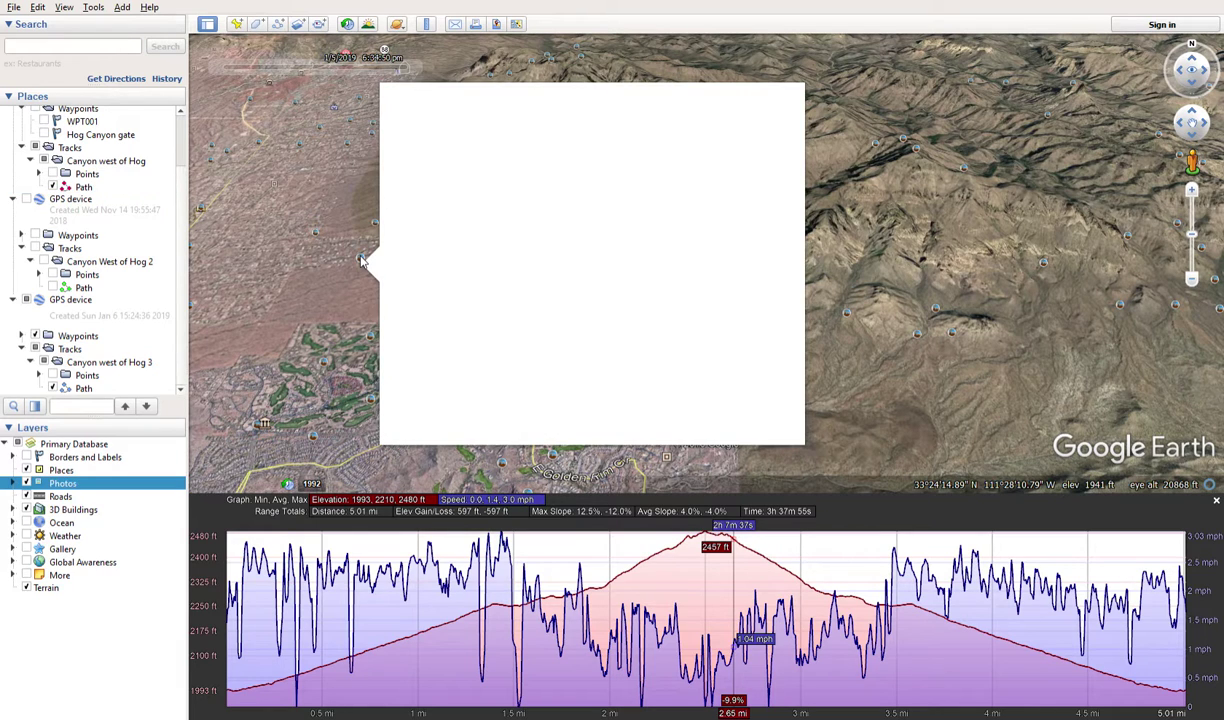
left_click(797, 97)
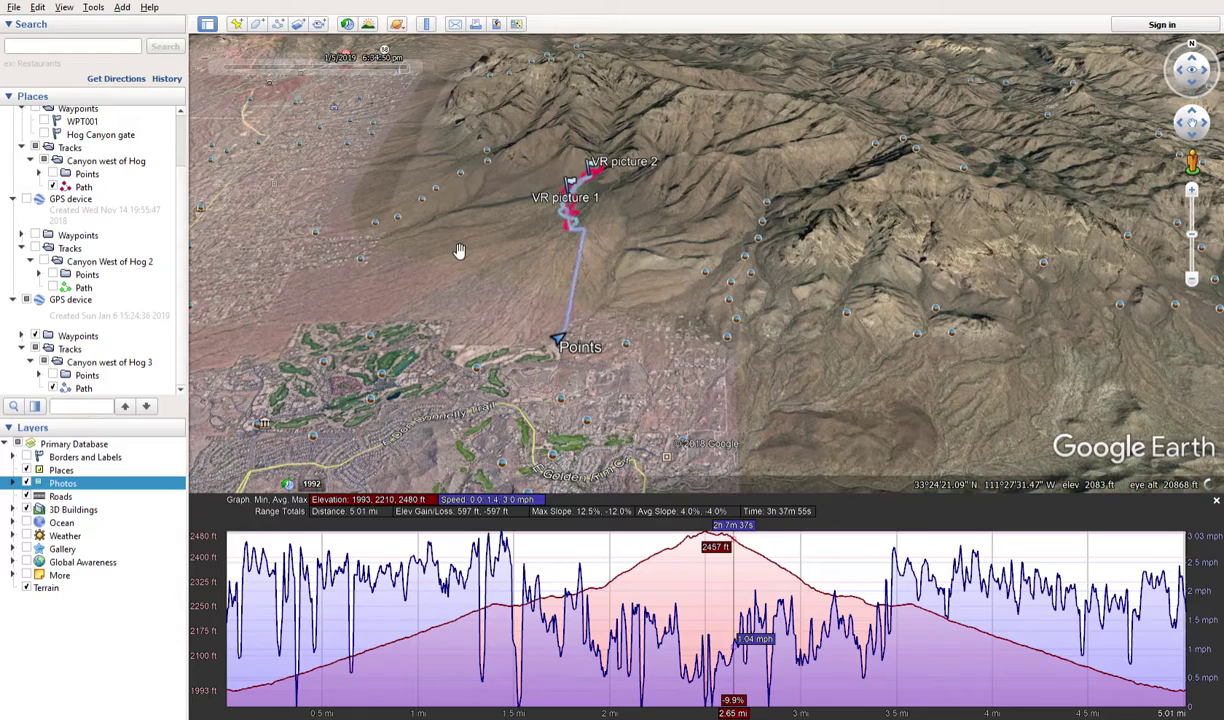
scroll(459, 250, "up", 3)
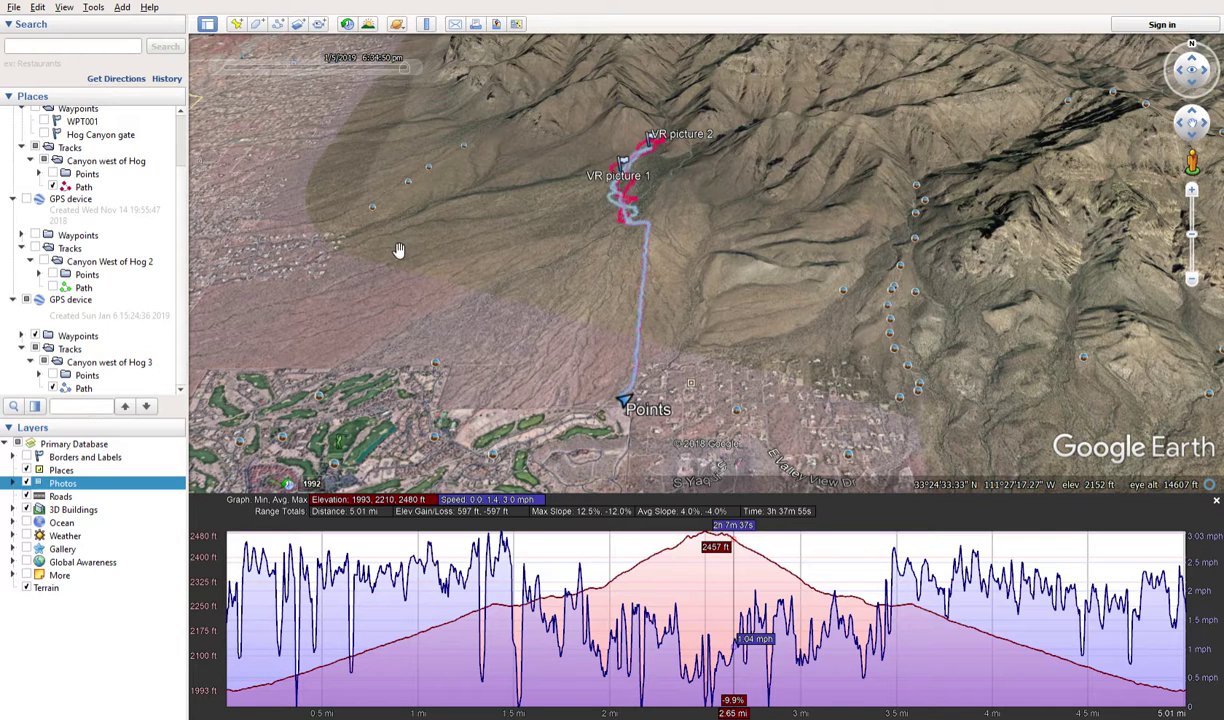
scroll(483, 235, "up", 2)
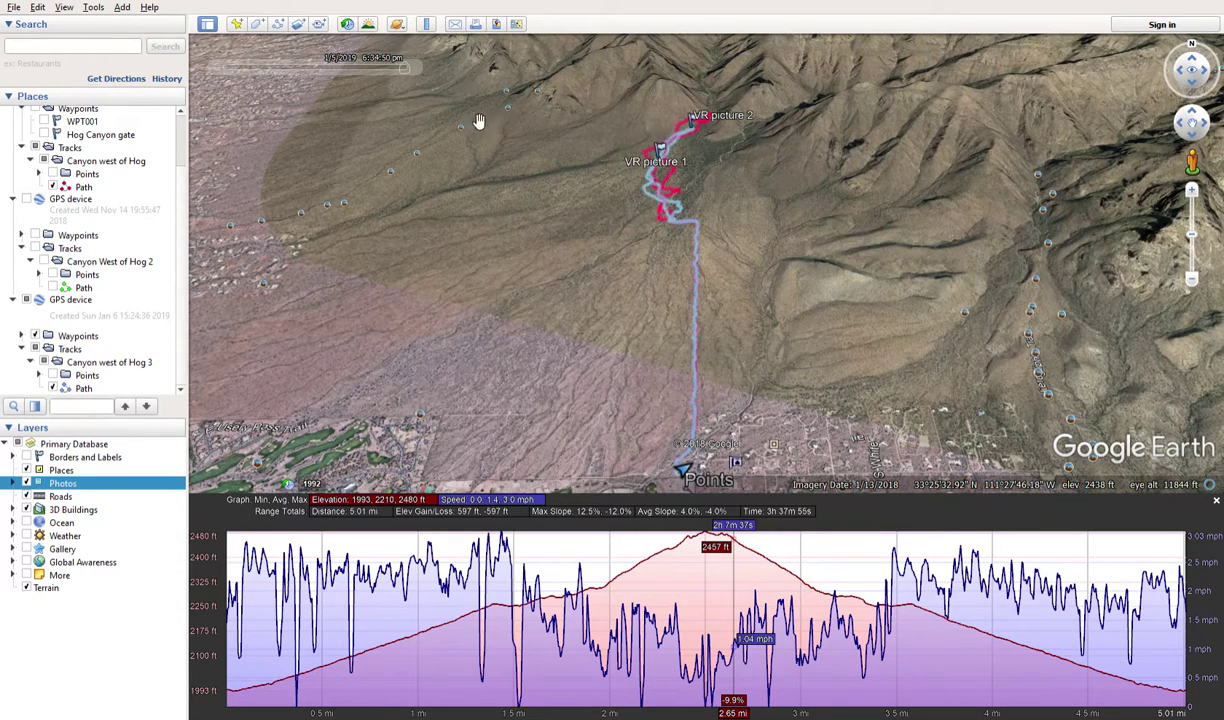
left_click_drag(597, 210, 519, 228)
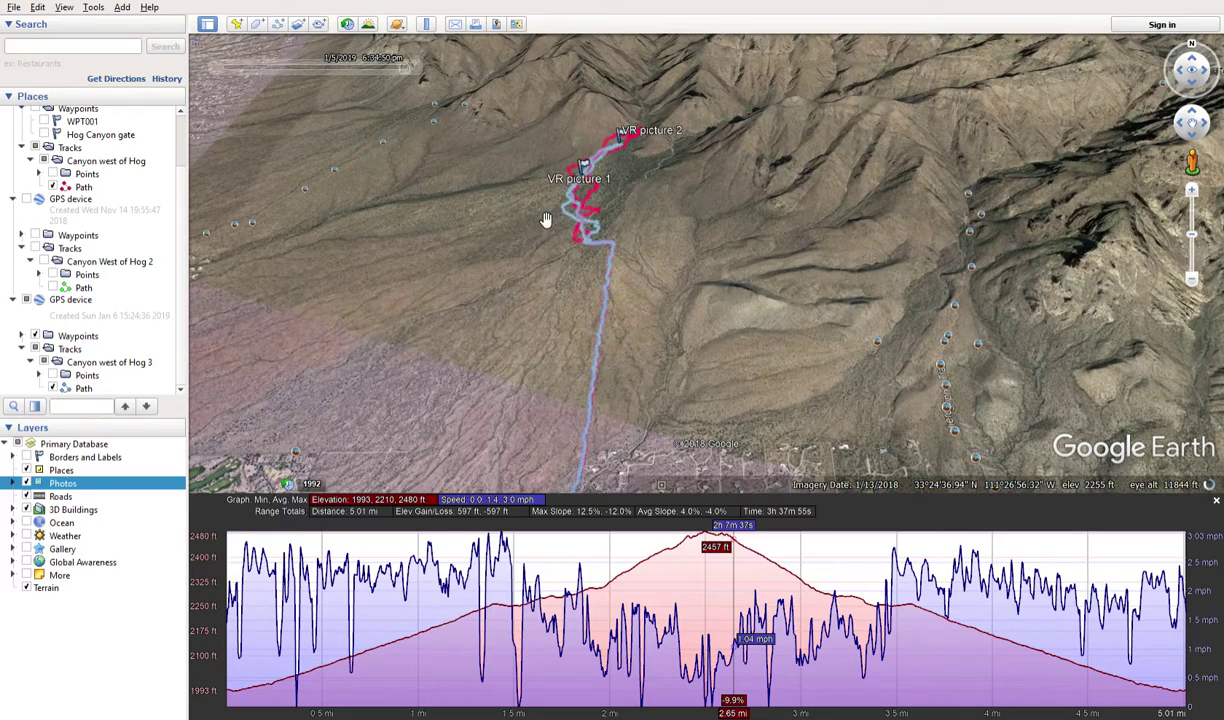
scroll(545, 220, "down", 2)
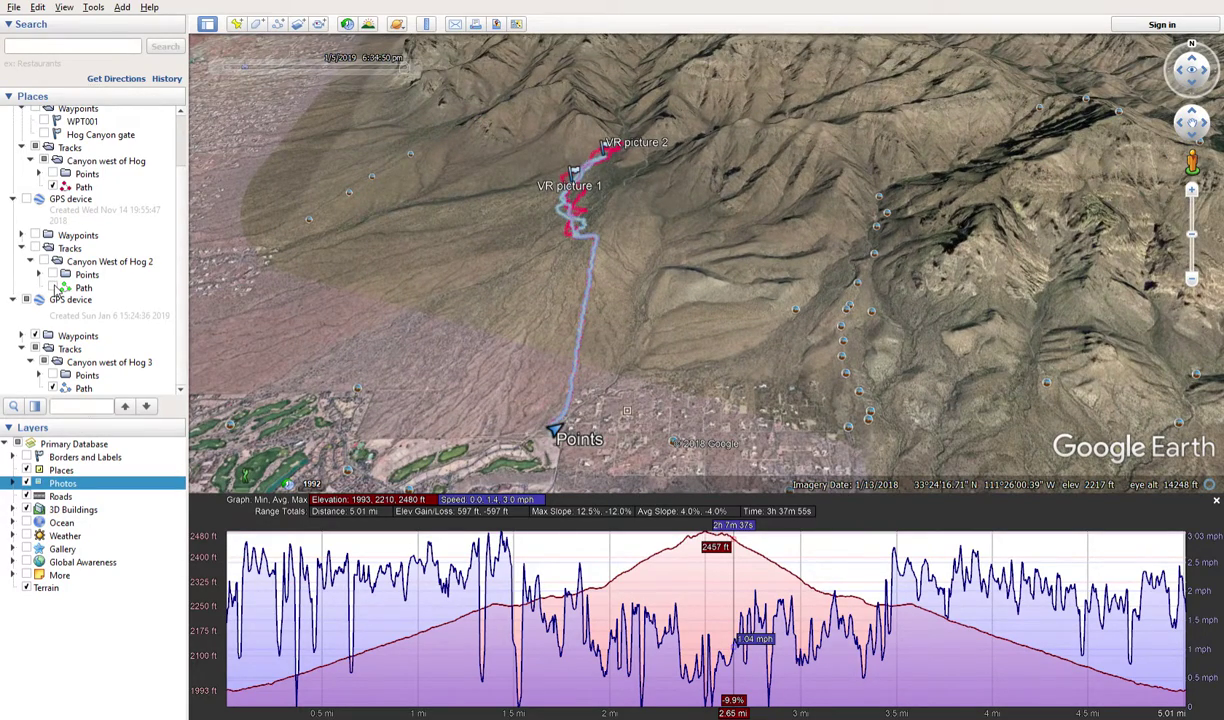
Step: Turn on the Canyon West of Hog 2 path and compare its route with the other two tracks near the VR picture waypoints
left_click(54, 287)
left_click_drag(272, 271, 214, 328)
scroll(422, 270, "up", 4)
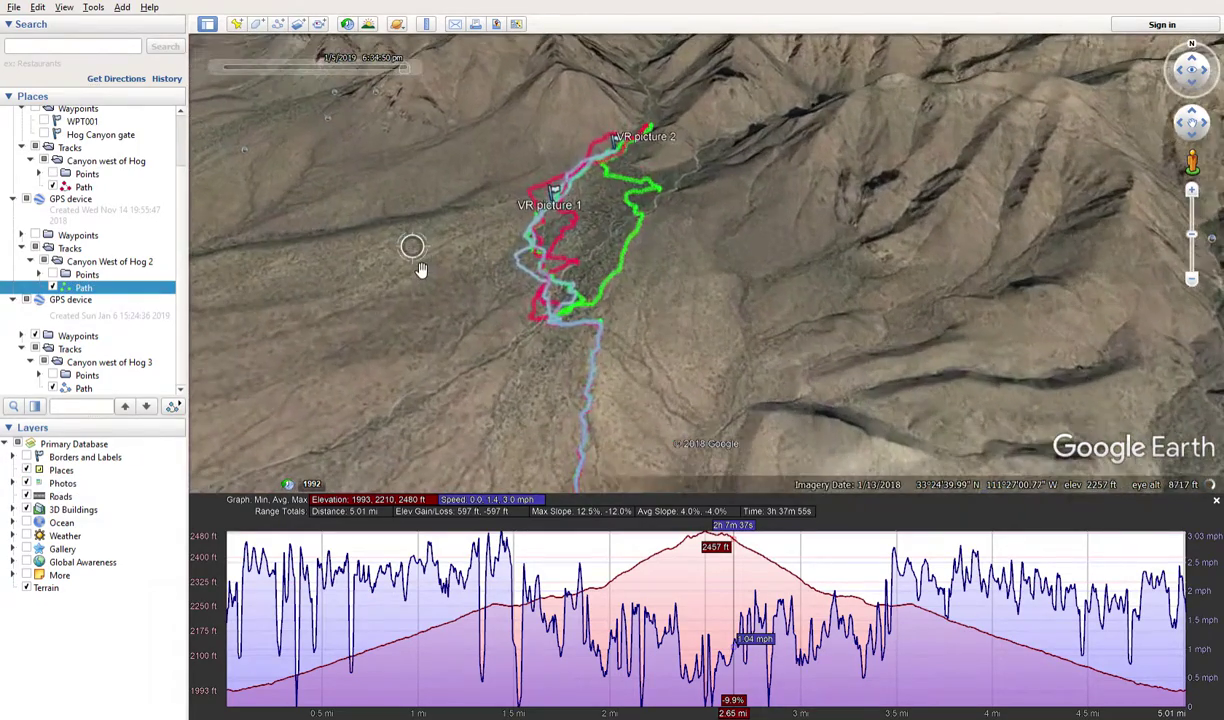
left_click_drag(604, 221, 497, 331)
scroll(531, 287, "up", 2)
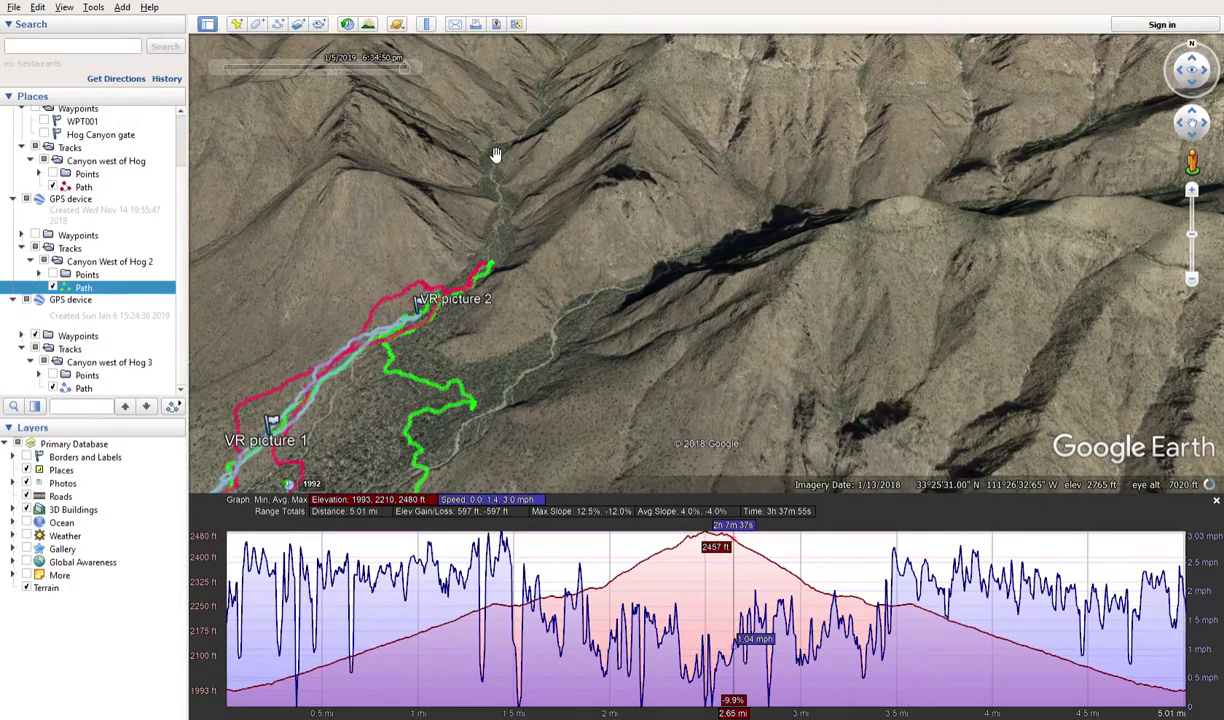
scroll(506, 266, "down", 2)
scroll(503, 255, "down", 2)
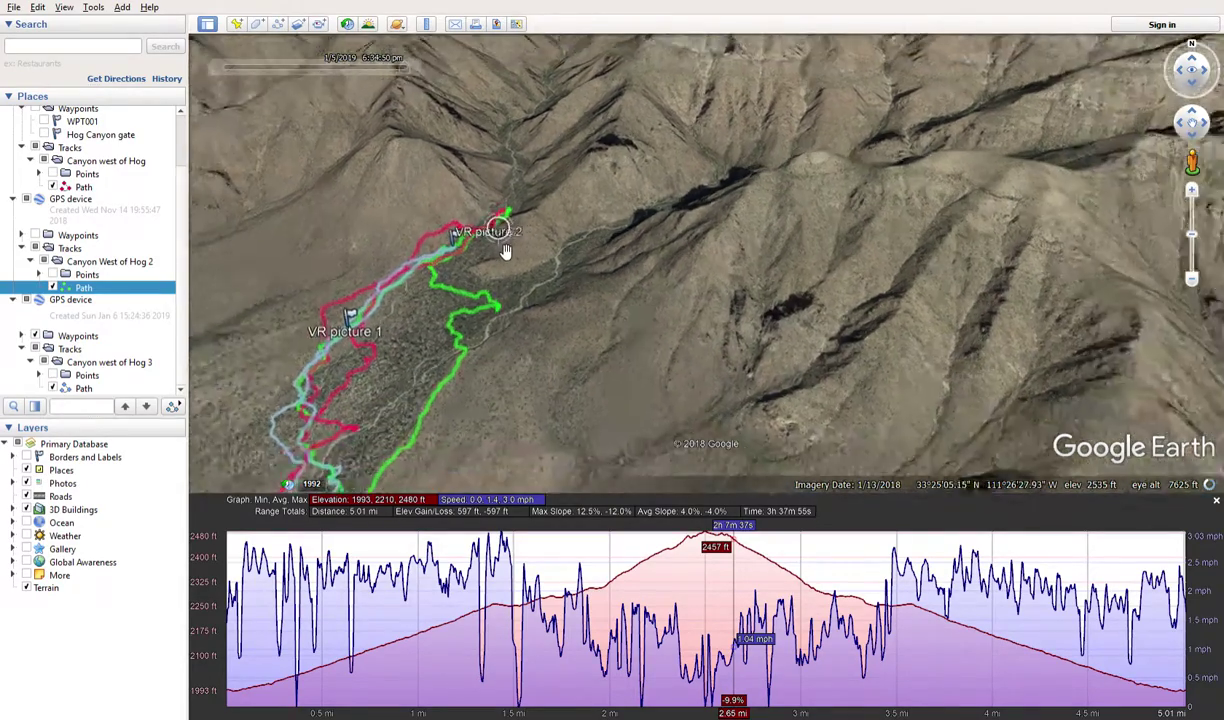
scroll(506, 252, "down", 1)
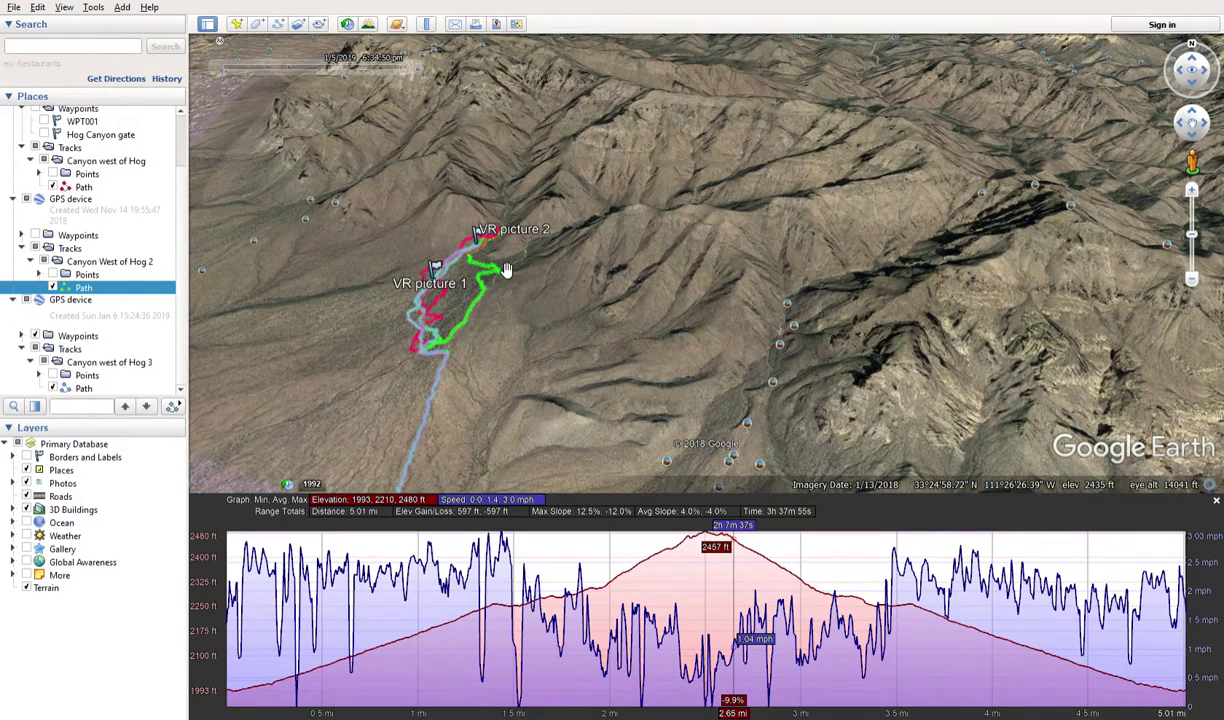
scroll(507, 270, "down", 2)
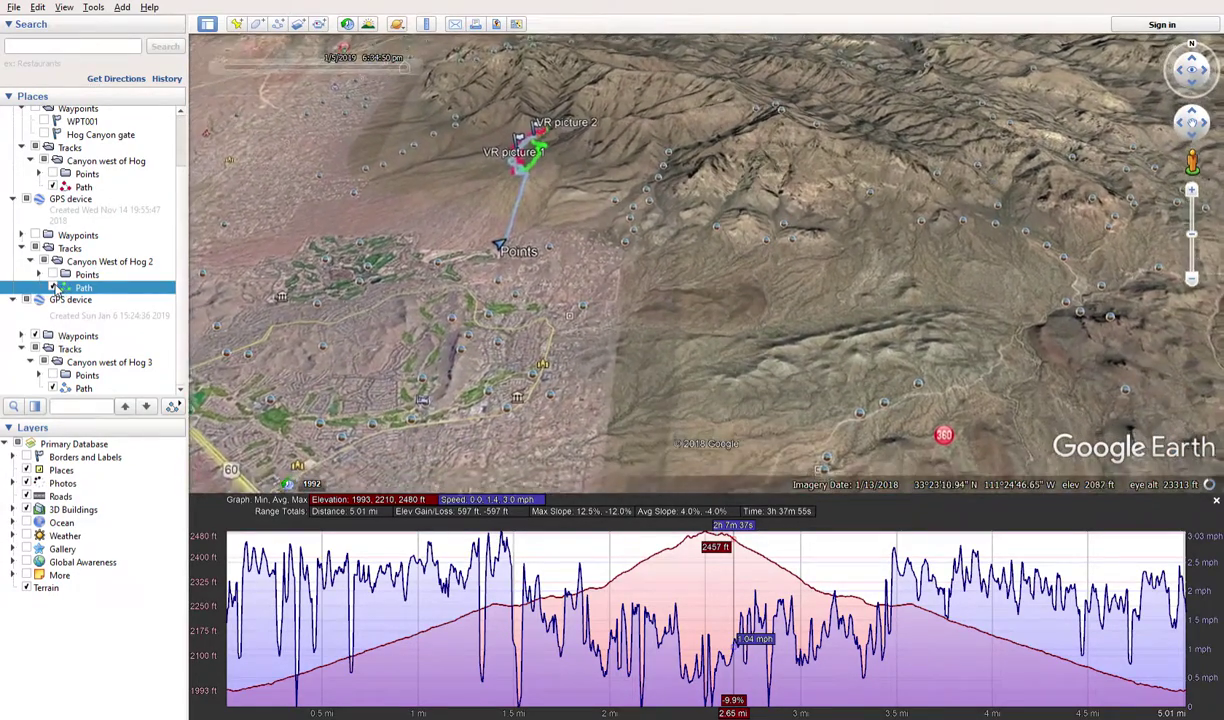
Step: Hide the Canyon West of Hog 2 and Canyon west of Hog paths, leaving only the Canyon west of Hog 3 path shown
left_click(53, 287)
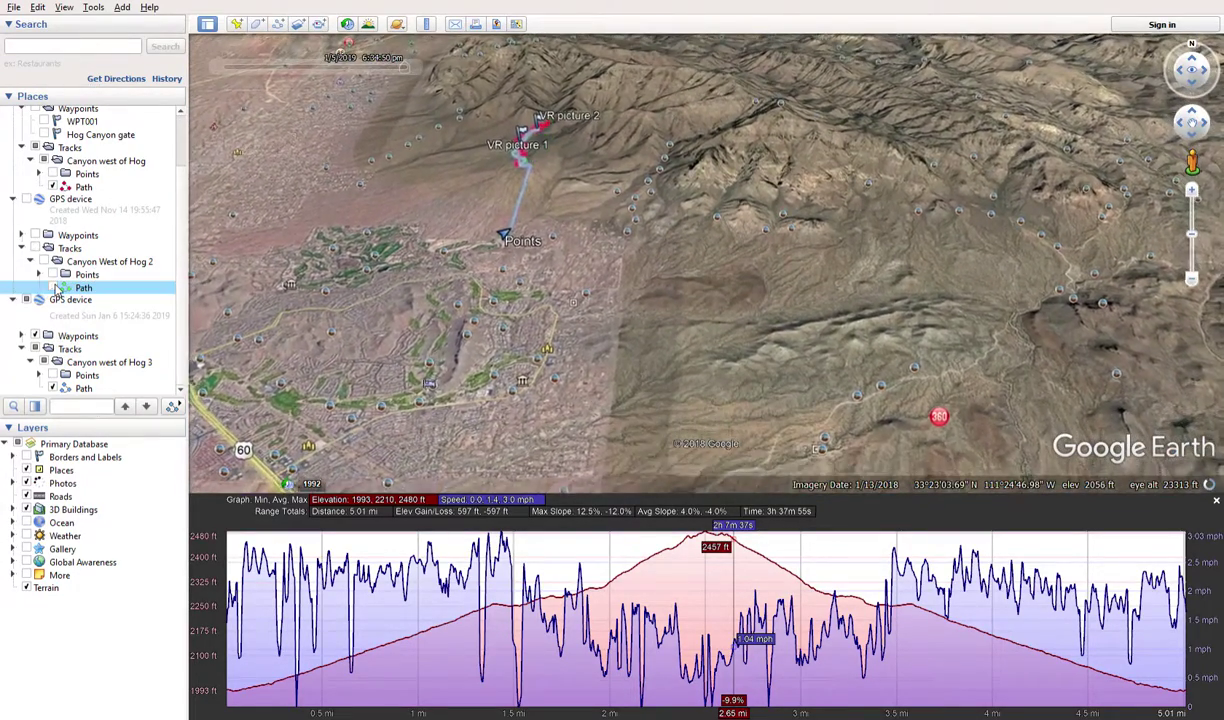
left_click(53, 187)
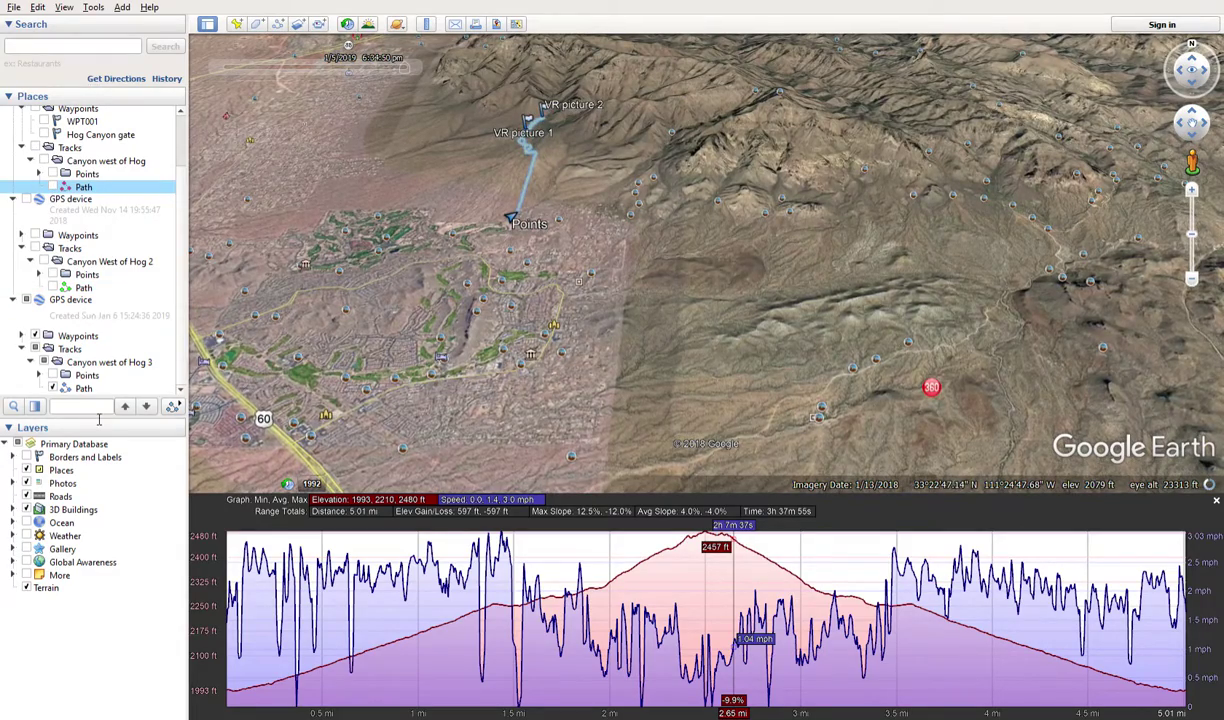
Step: Play a tour along the Canyon west of Hog 3 path with the sidebar and elevation profile hidden, and fast-forward the playback
left_click(85, 390)
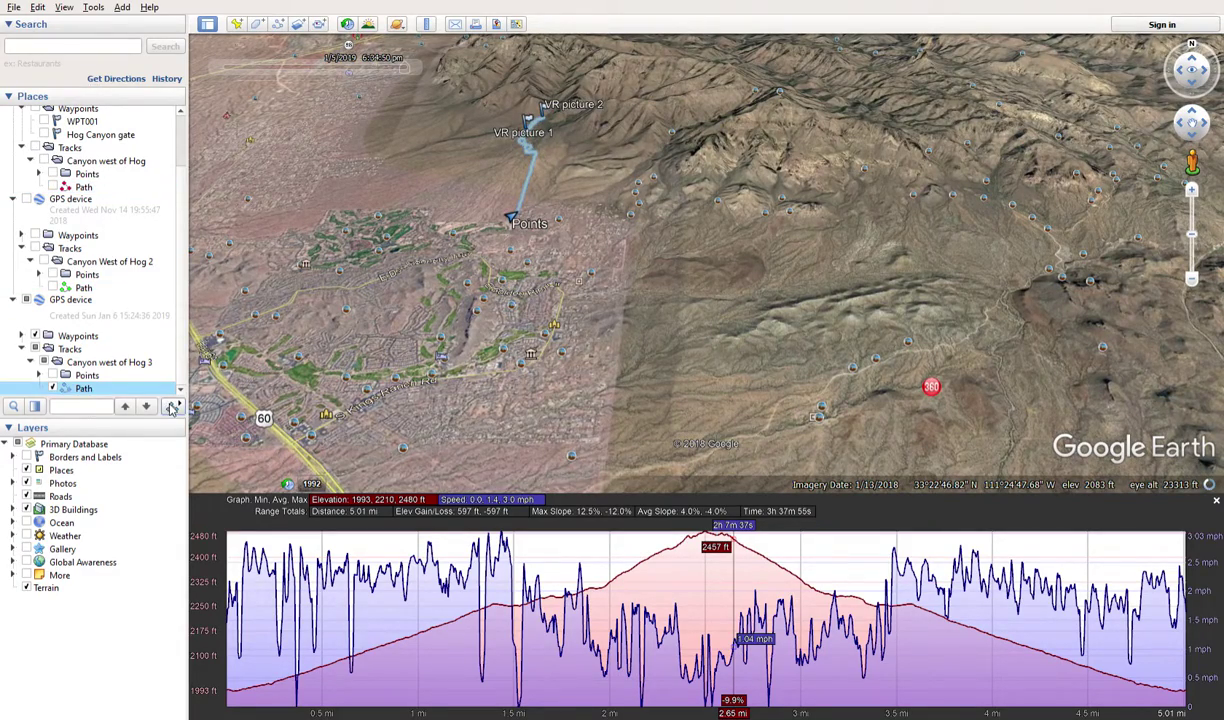
left_click(172, 408)
left_click(207, 25)
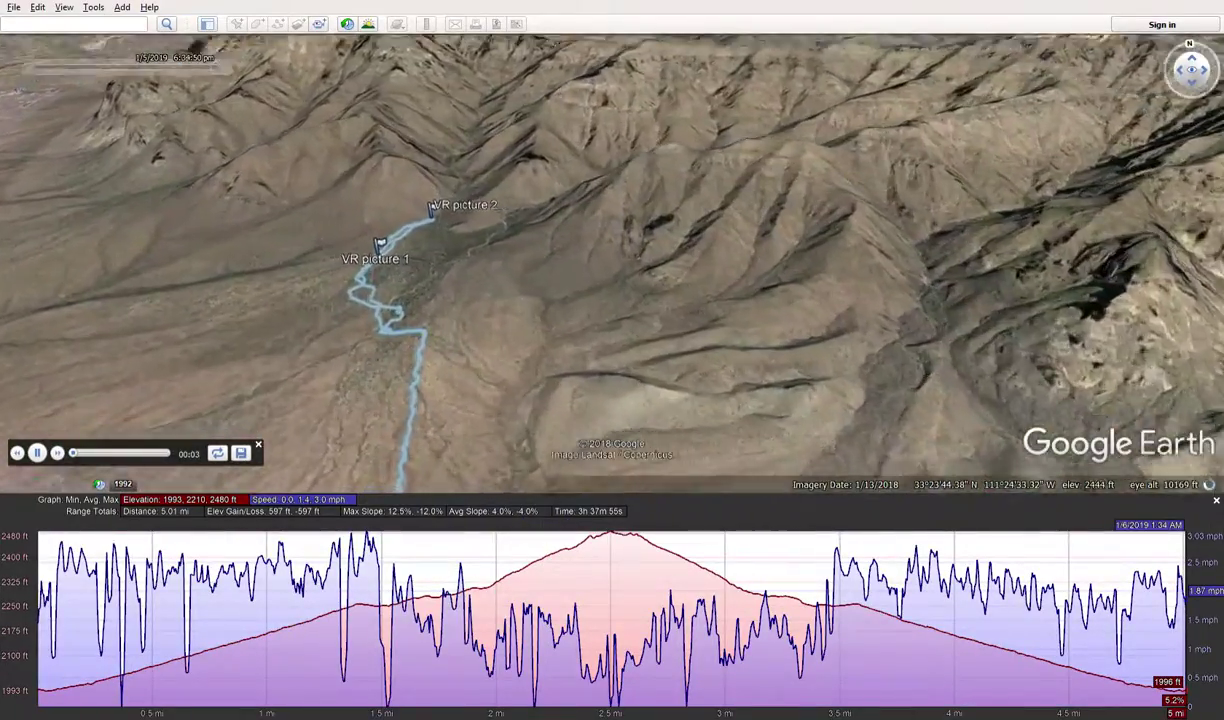
left_click(1216, 500)
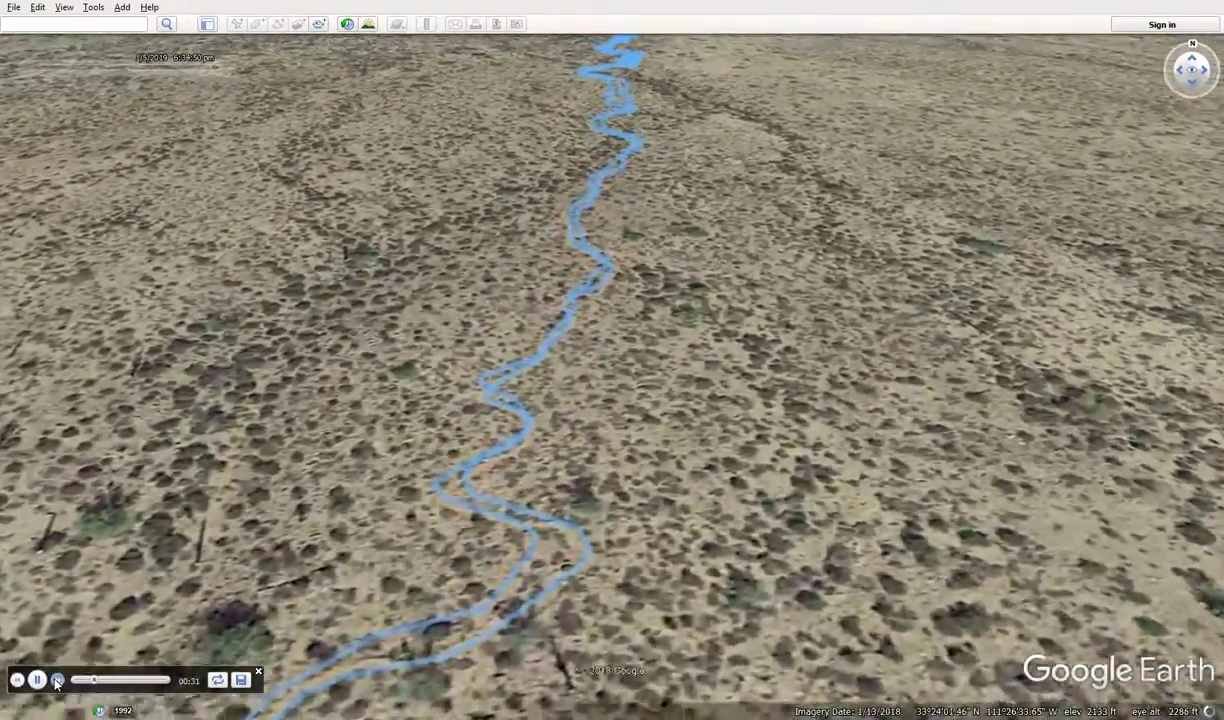
left_click(56, 682)
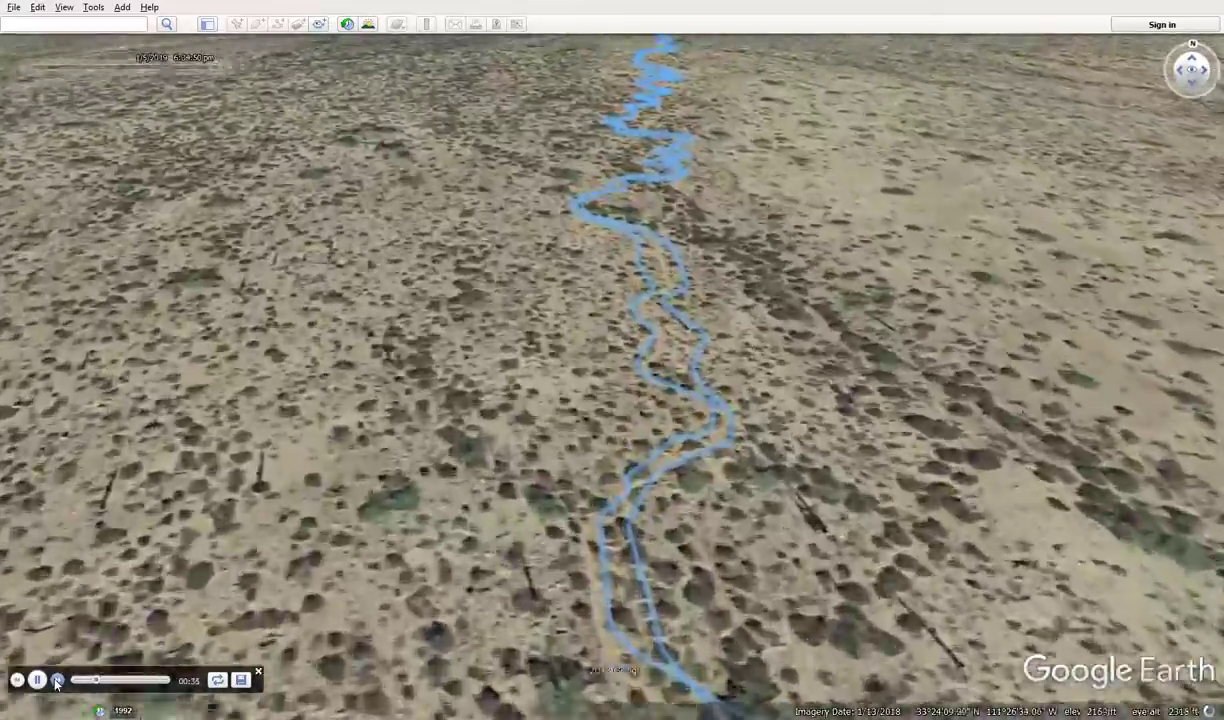